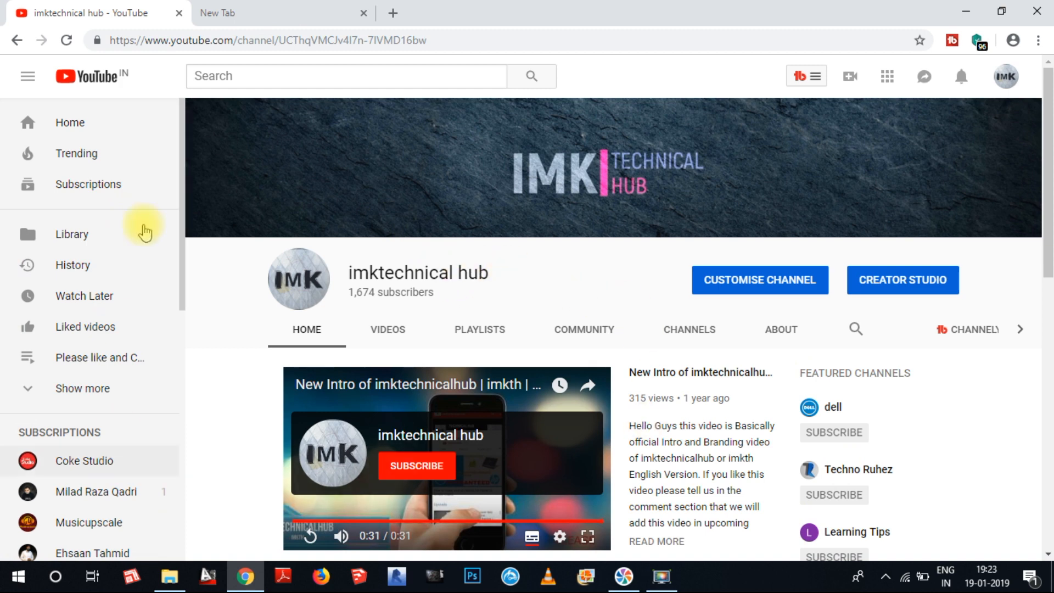
Search the web for "hp drivers" in the empty browser tab and open HP's Software and Driver Downloads page.
click(288, 7)
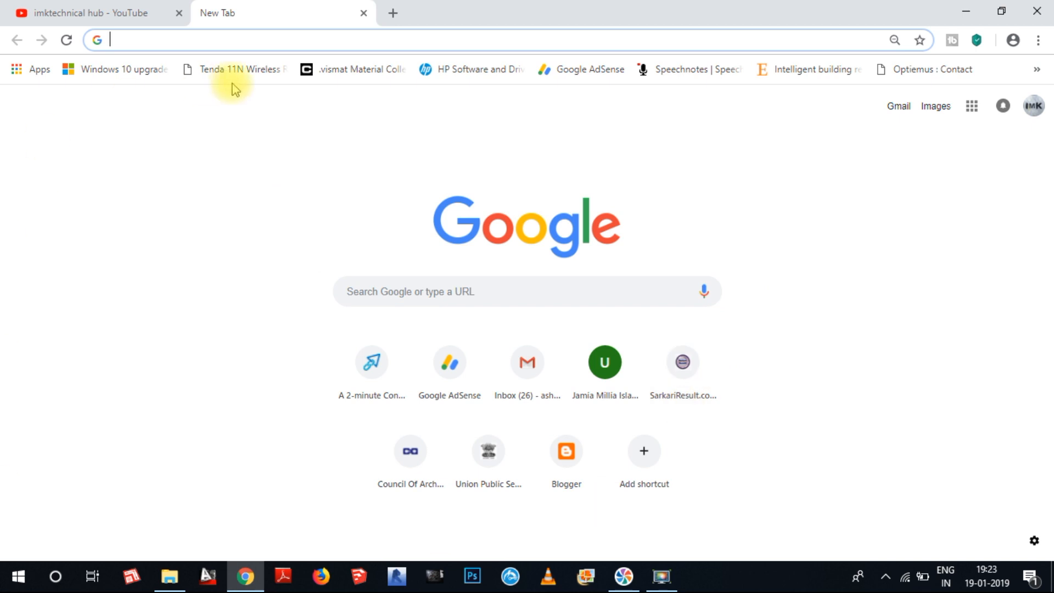
click(291, 37)
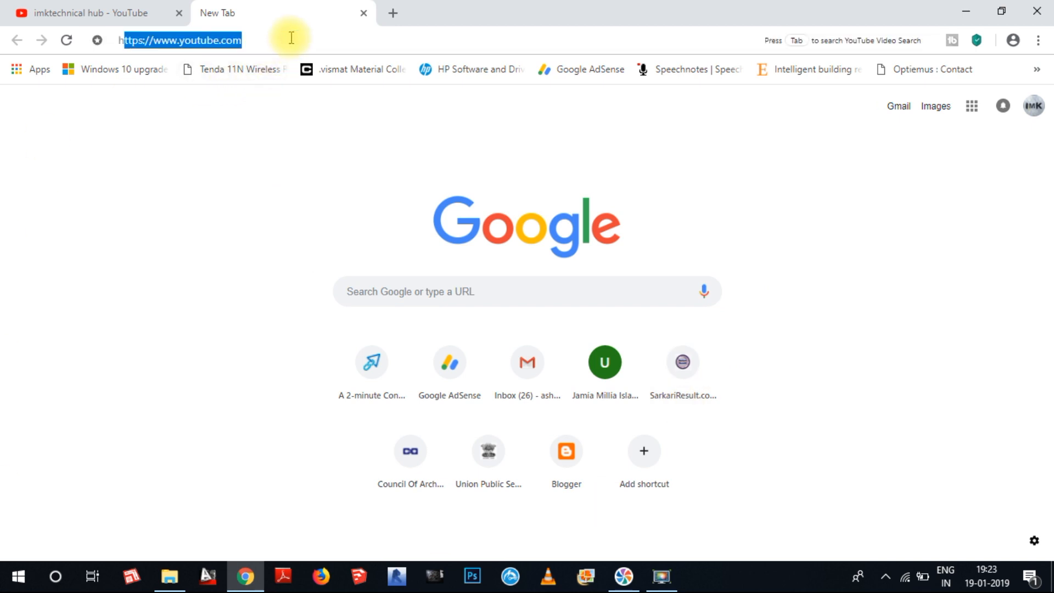
text(hp driv)
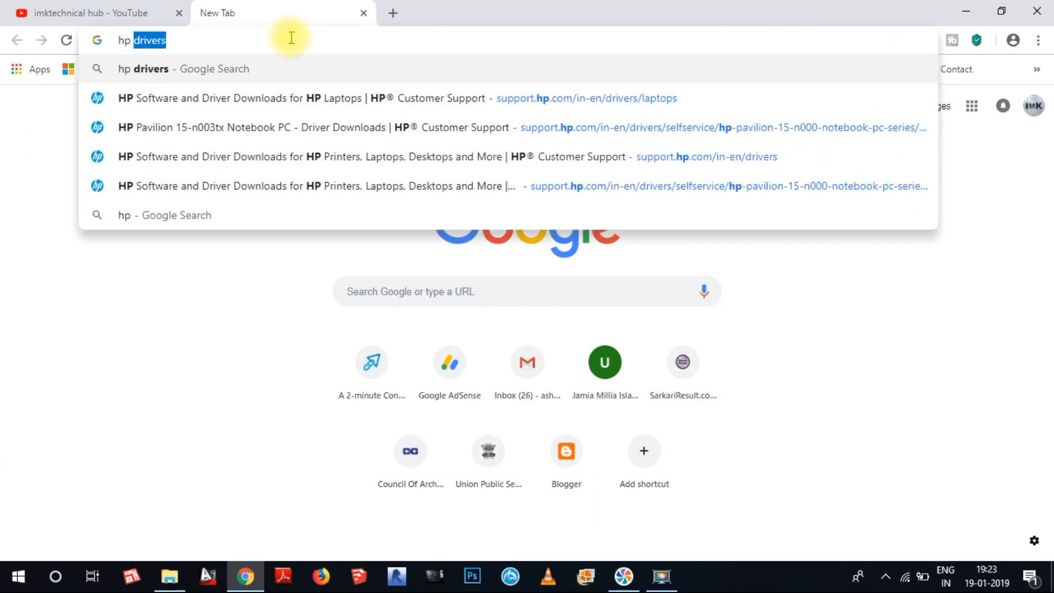
text(ers)
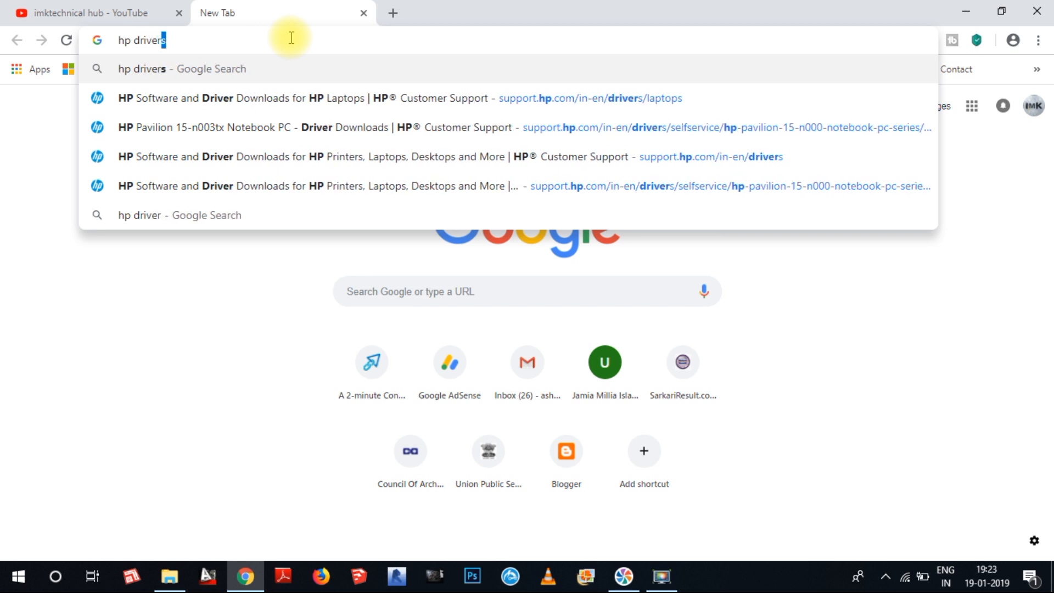
key(Return)
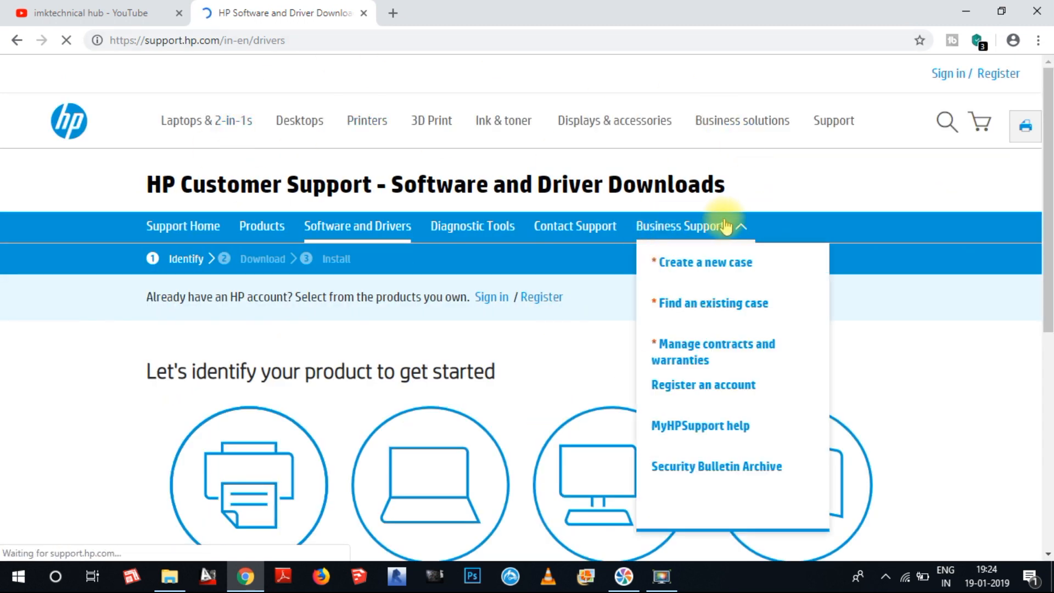
Choose Laptop as the product type to identify and activate the serial number field.
scroll(828, 237, down, 3)
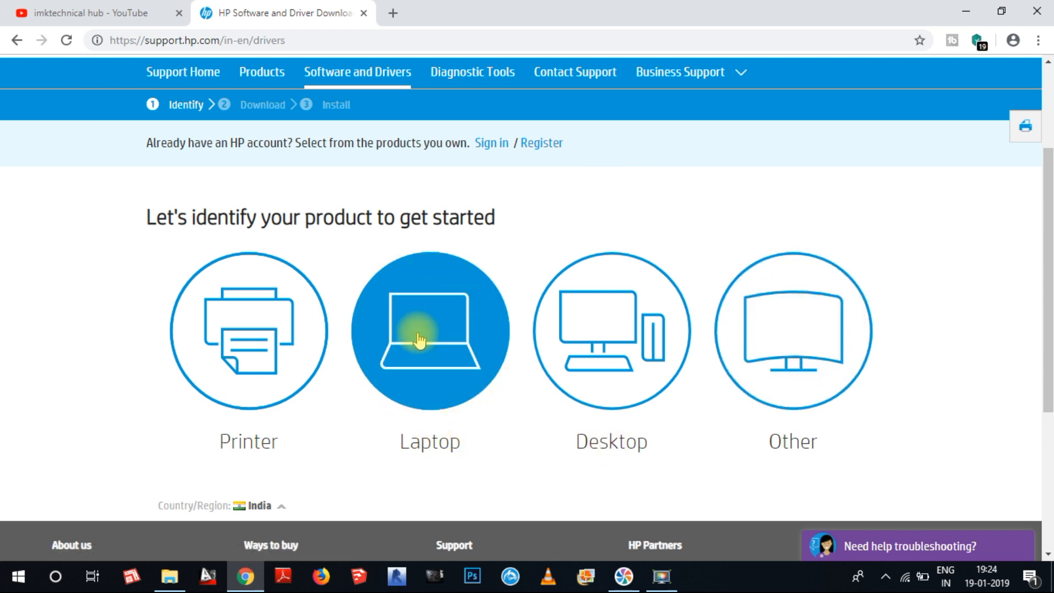
click(604, 308)
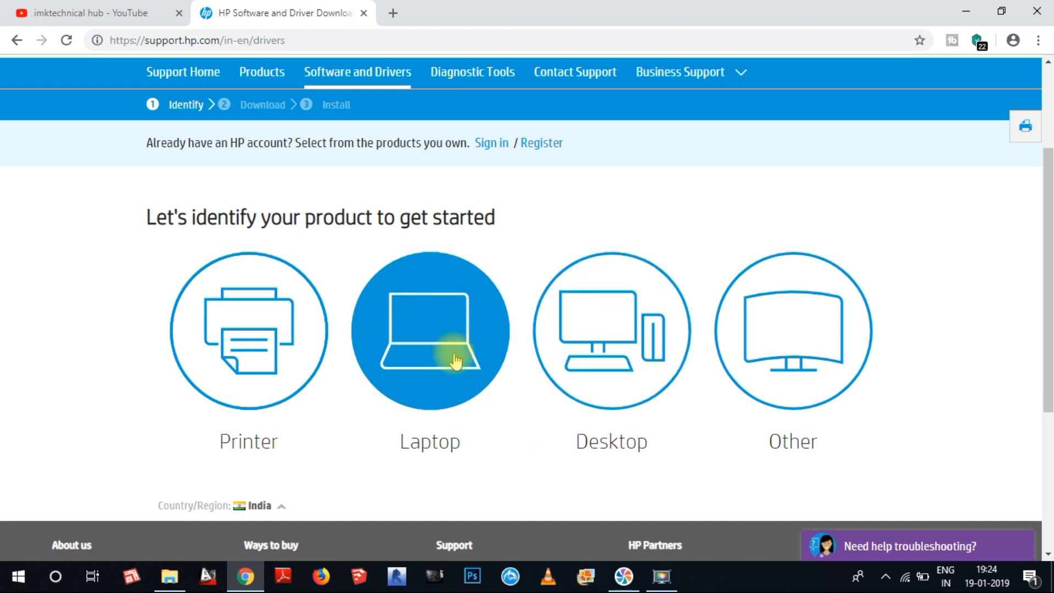
click(443, 317)
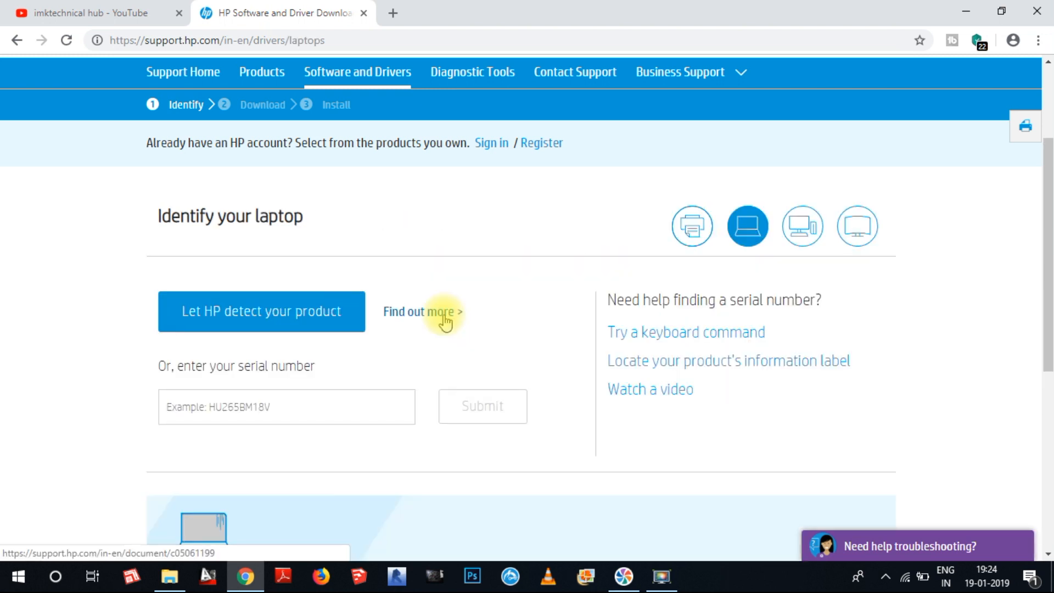
scroll(505, 318, down, 3)
click(249, 254)
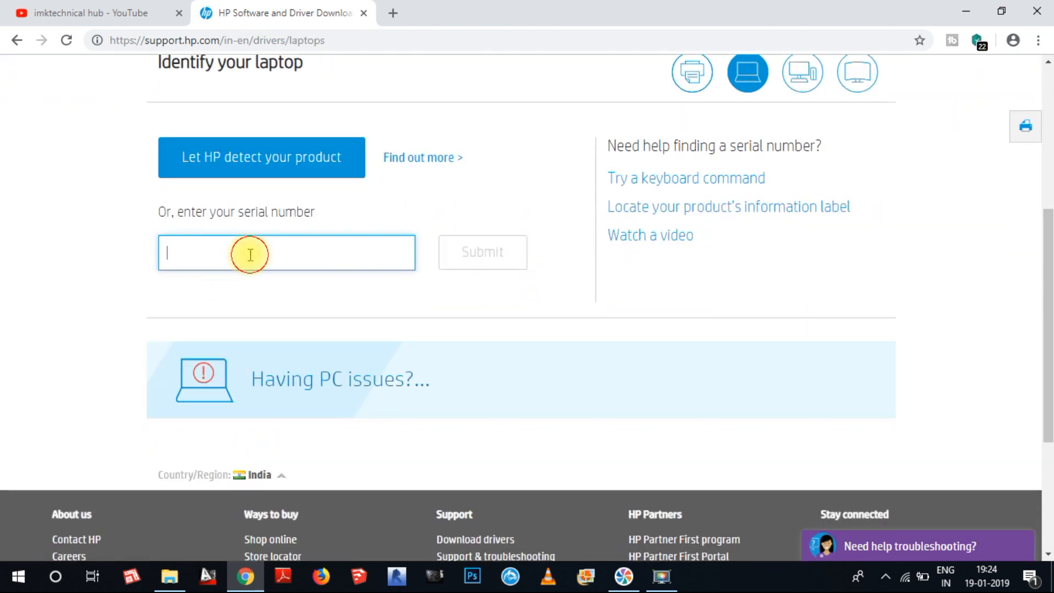
scroll(388, 287, up, 3)
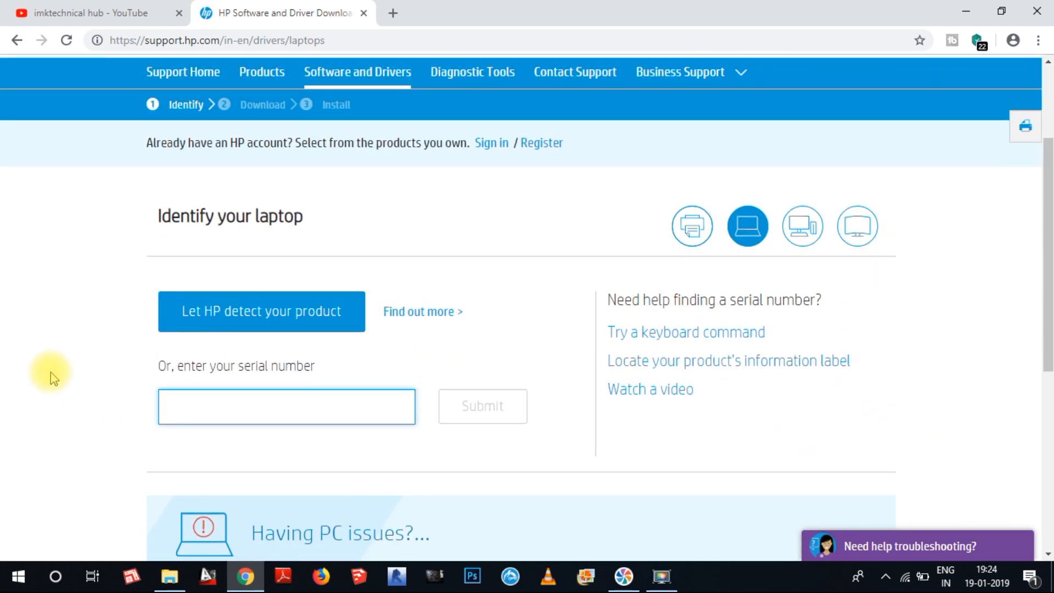
click(51, 372)
click(281, 398)
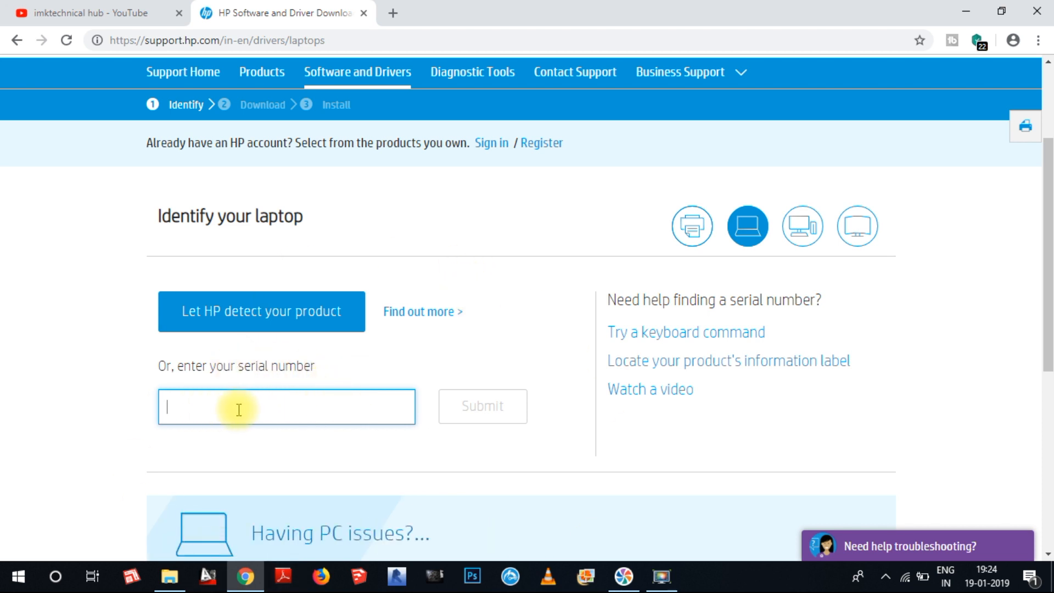
Open the Flipkart website in a new browser tab.
click(390, 14)
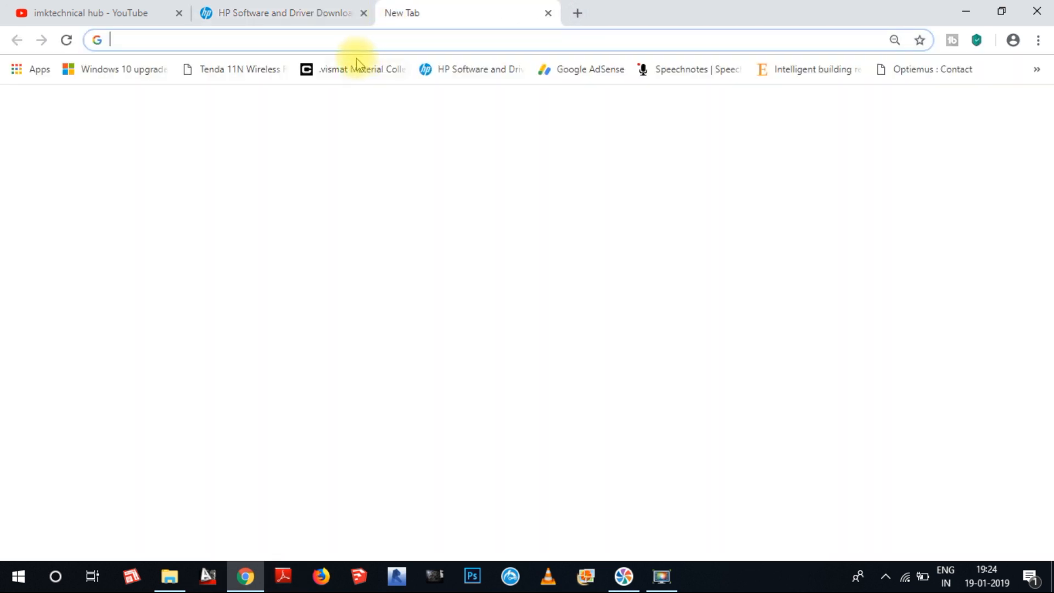
text(fl)
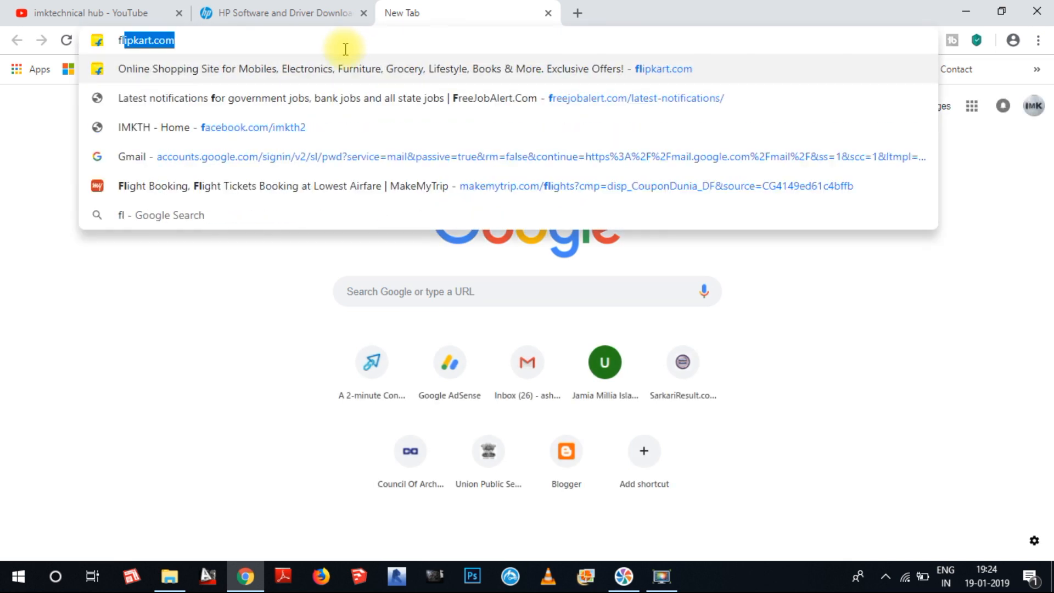
click(252, 67)
click(269, 7)
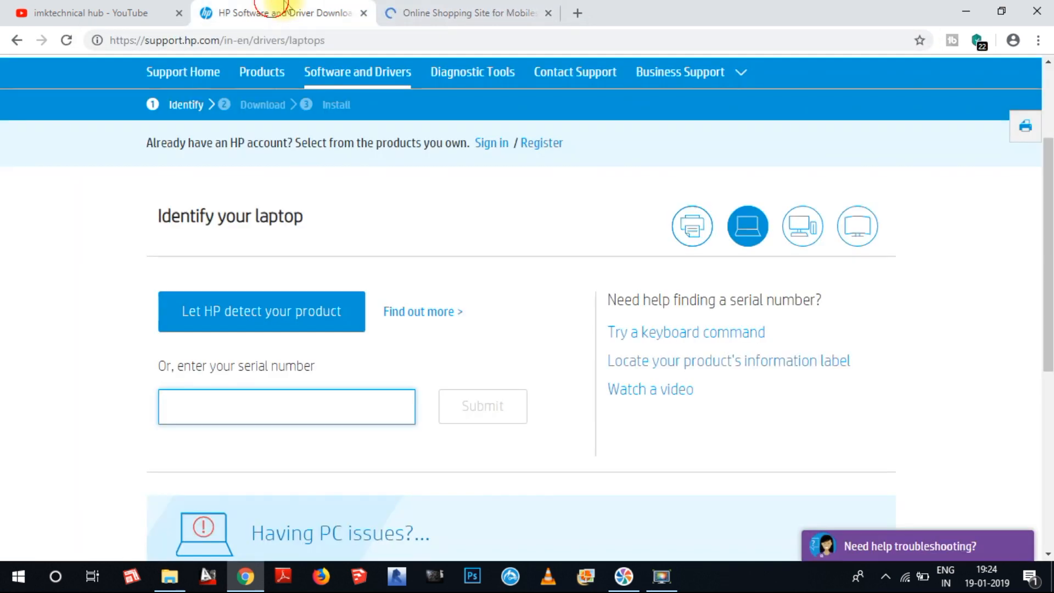
click(479, 12)
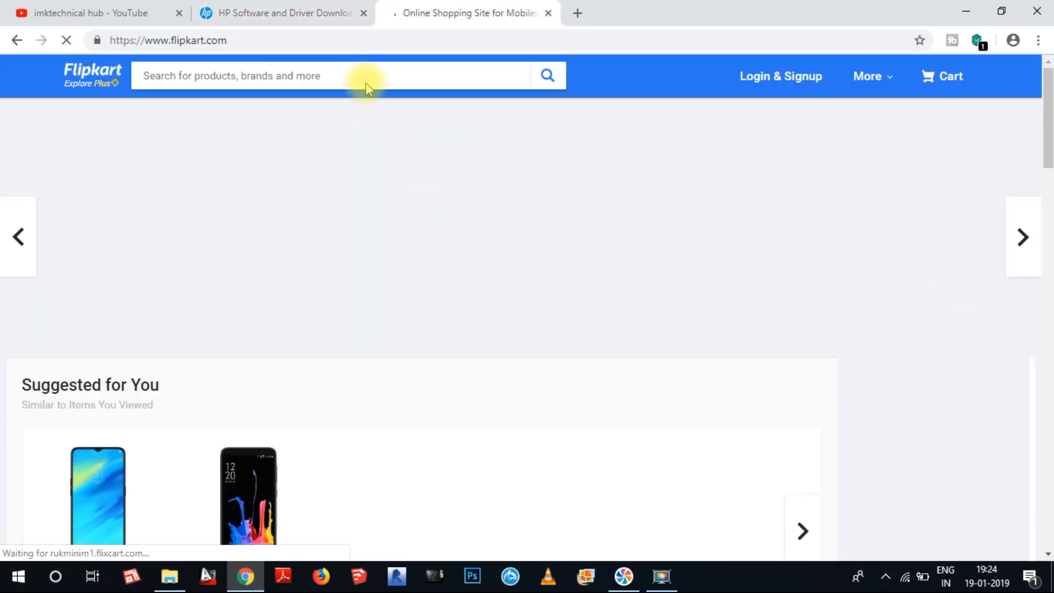
Search Flipkart for "laptop" and look through the full model names in the product listings.
click(364, 71)
text(laptop)
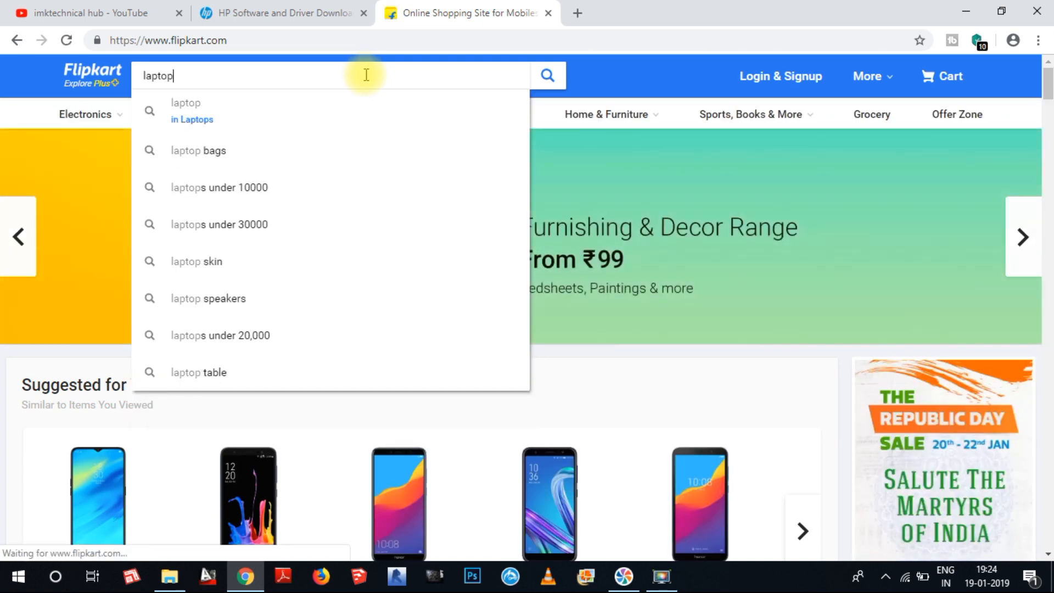
key(Return)
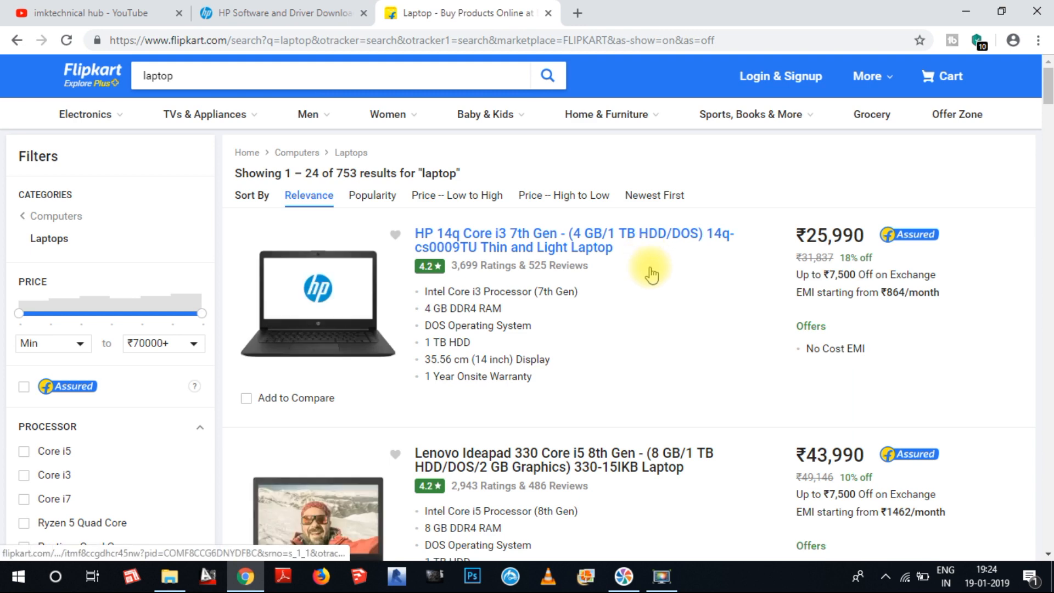
scroll(714, 322, down, 6)
scroll(686, 379, down, 5)
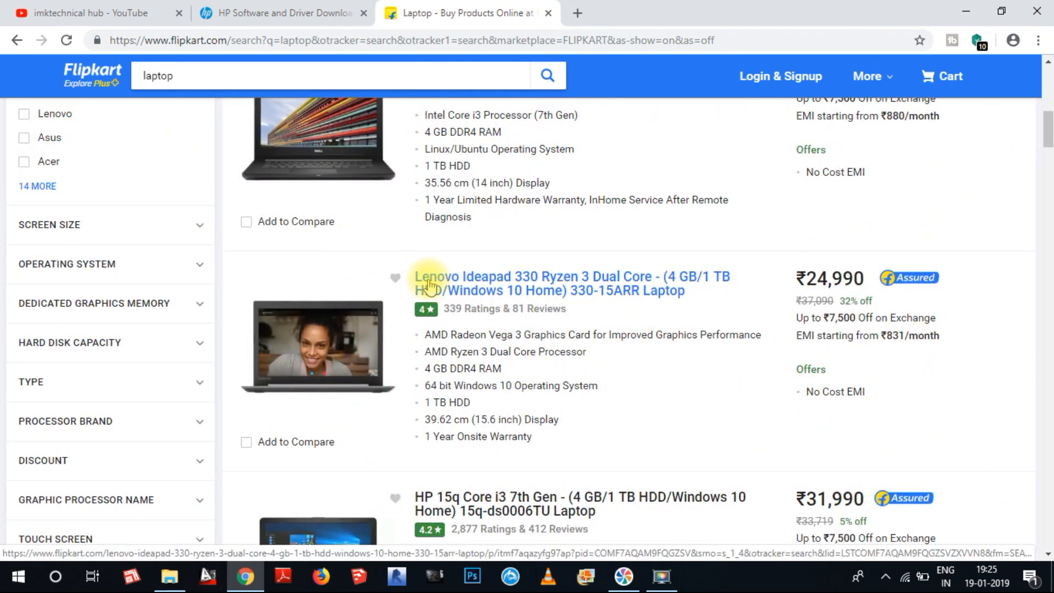
scroll(604, 329, up, 11)
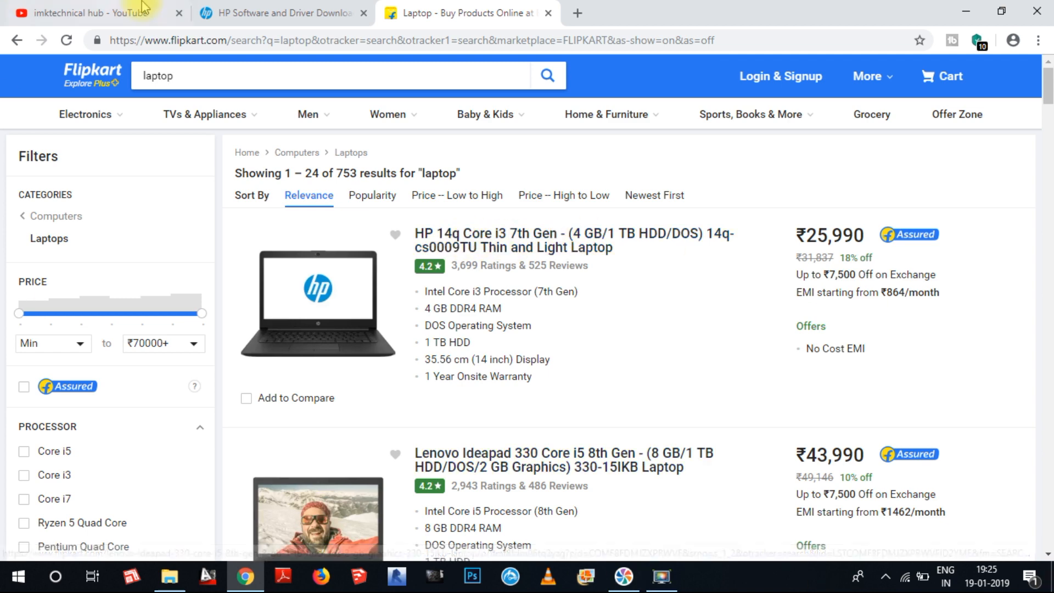
Return to the HP support page and submit "hp pavilion 15n003tx" as the laptop to identify.
click(277, 13)
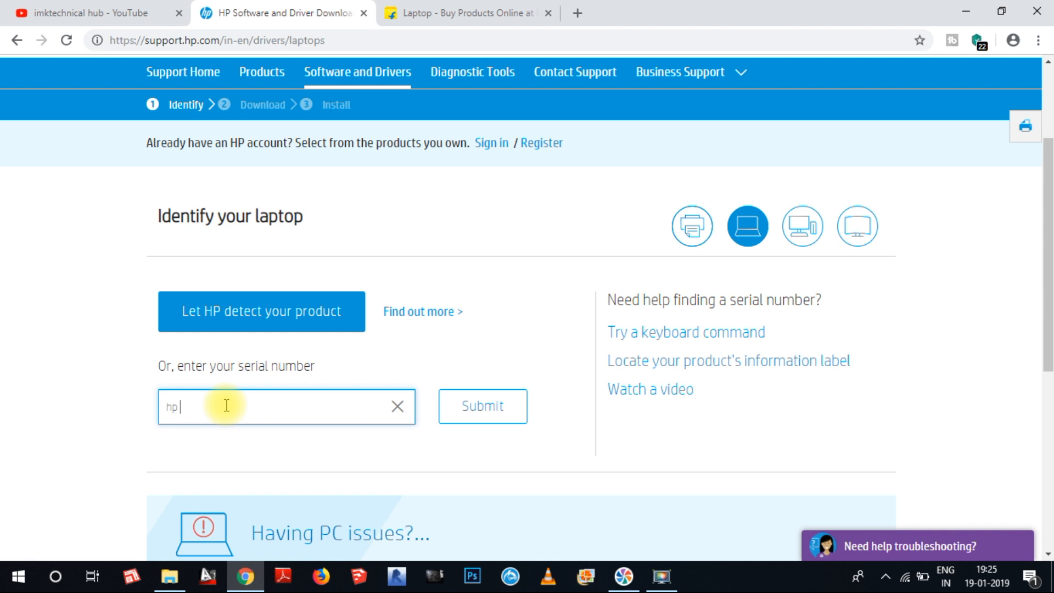
click(226, 405)
text(hp pa)
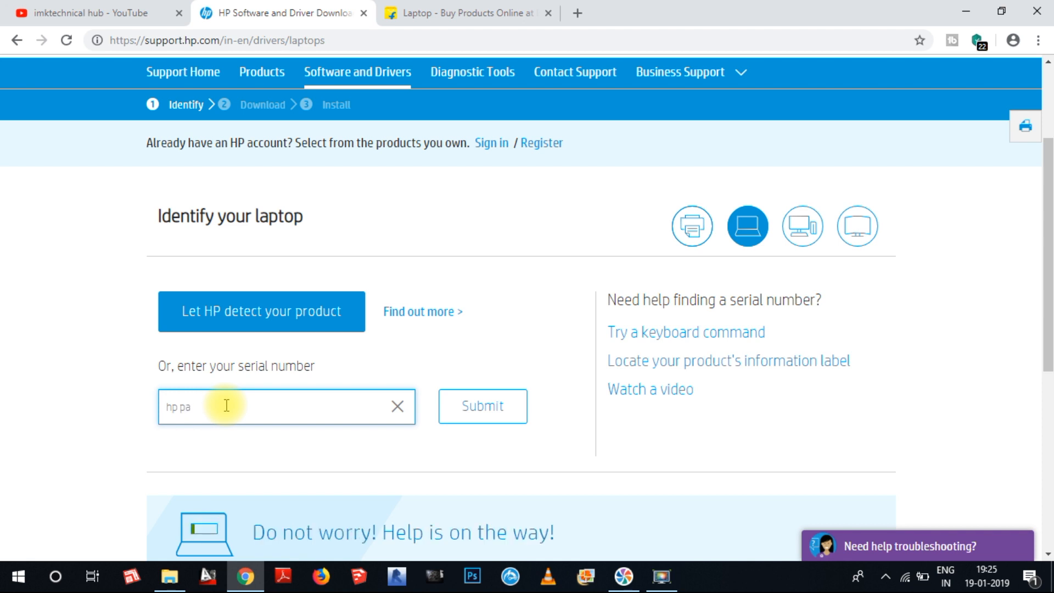
text(vilion 15n003tx)
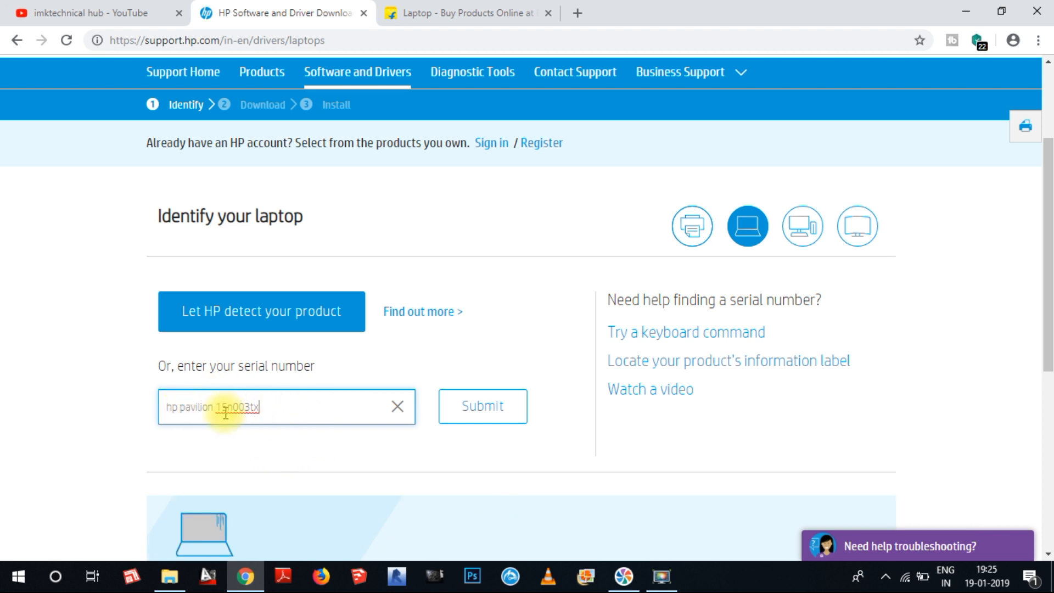
click(485, 409)
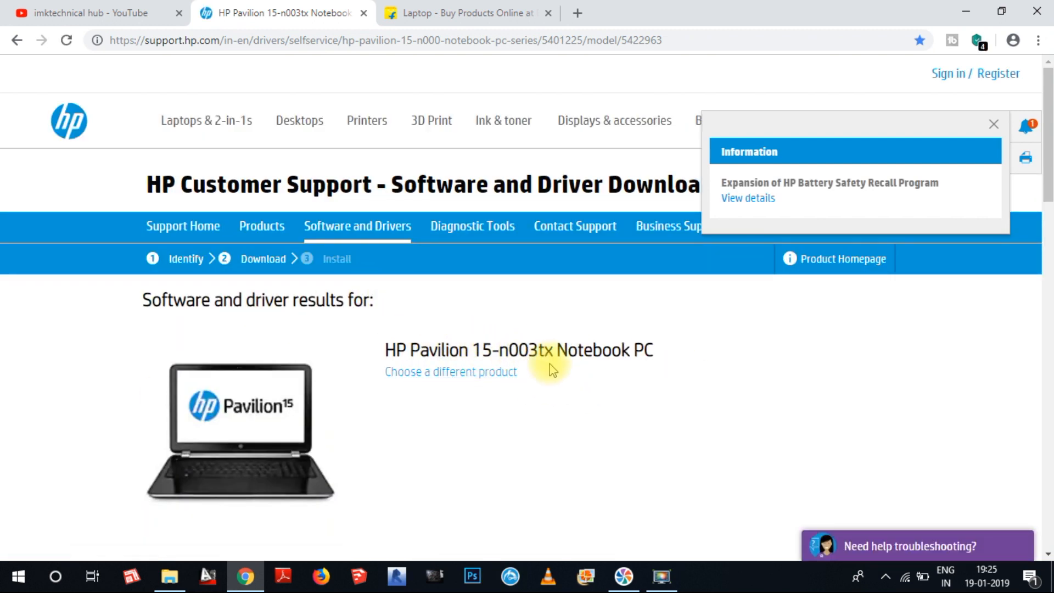
Close the battery recall notice and review the detected operating system and driver categories for the laptop.
scroll(547, 365, down, 3)
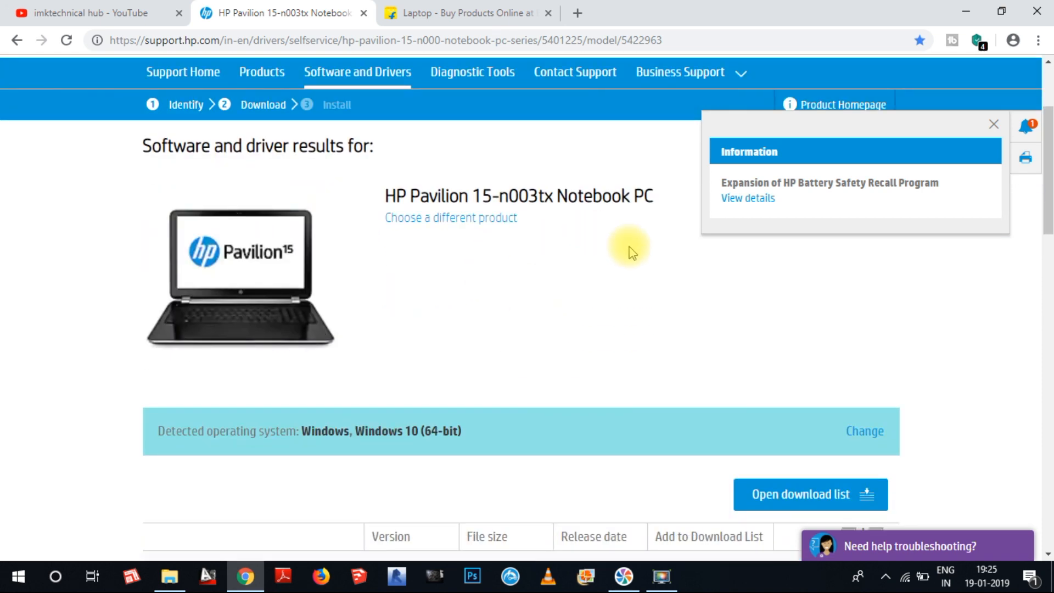
click(994, 125)
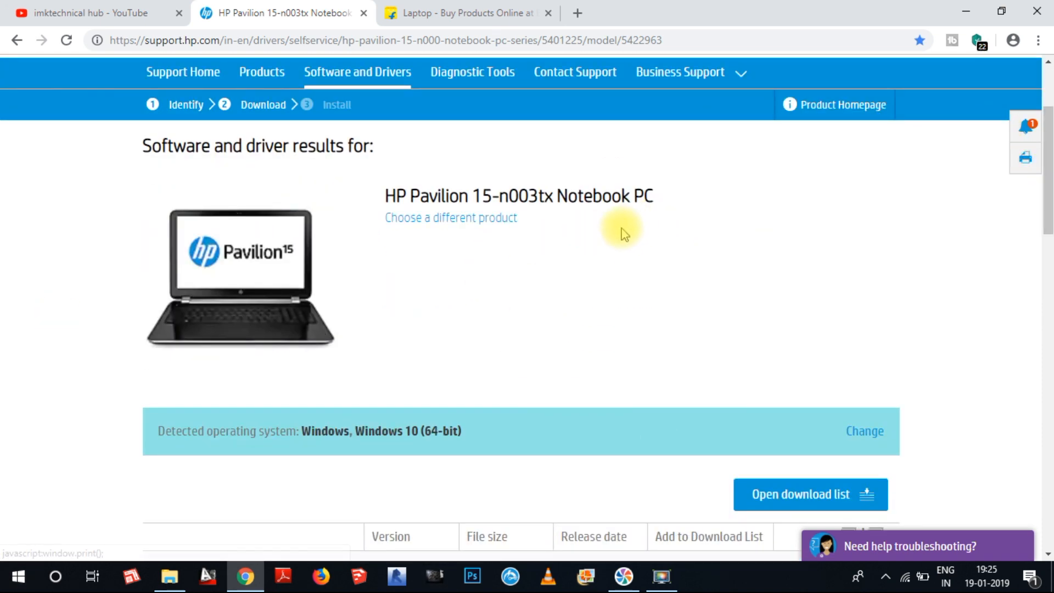
scroll(620, 236, down, 3)
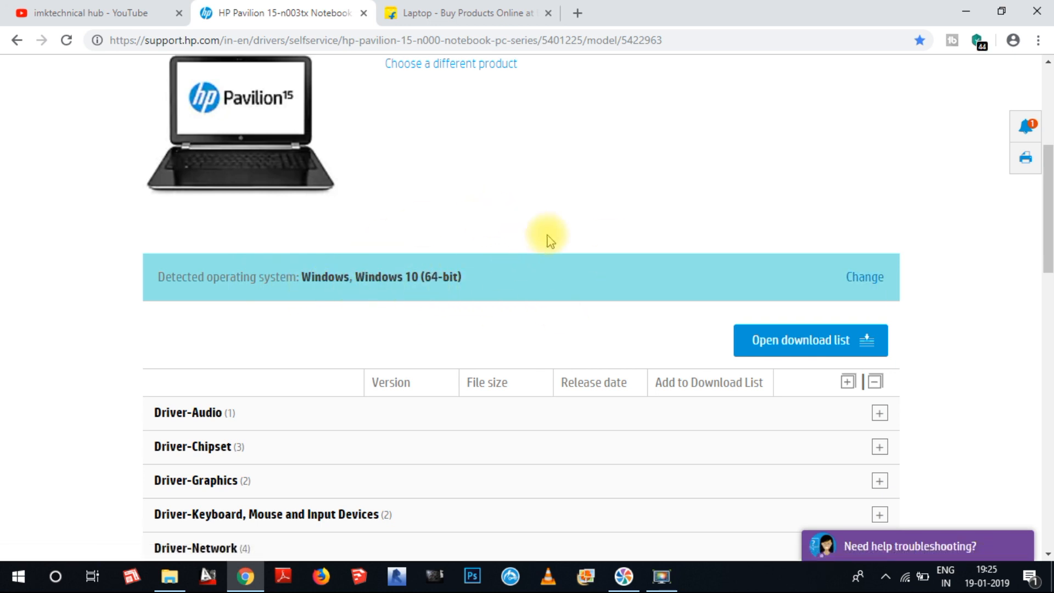
scroll(354, 208, up, 3)
scroll(604, 253, down, 3)
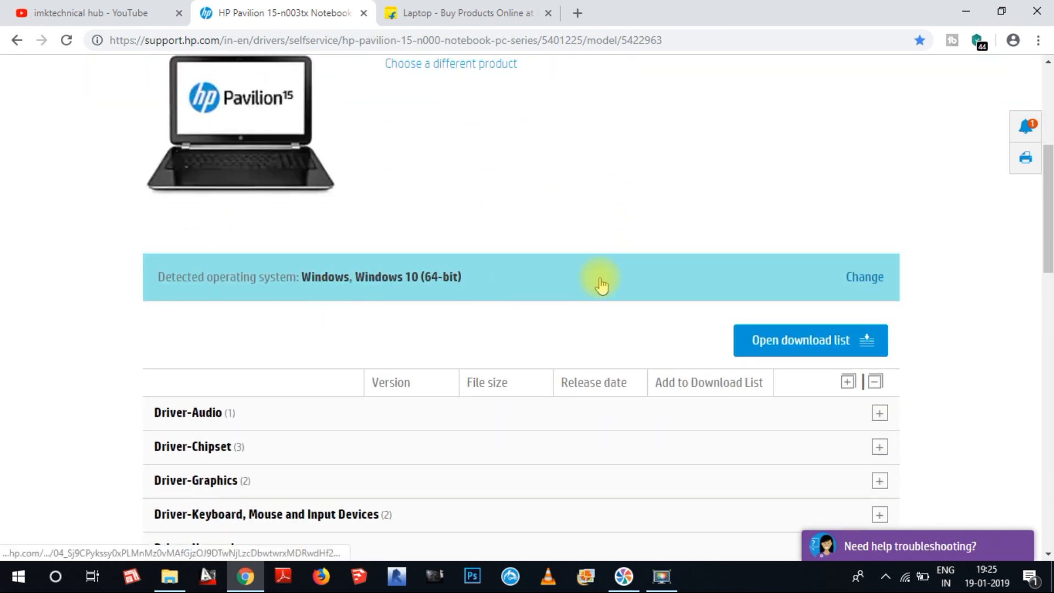
Open the operating system selection for the driver results and choose Windows as the operating system.
click(867, 278)
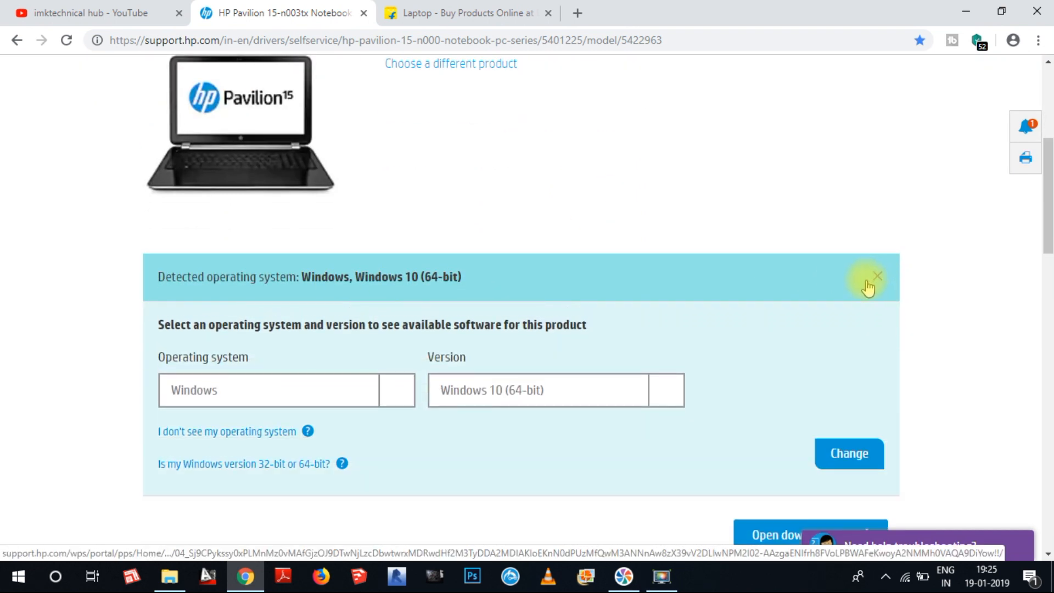
scroll(702, 296, down, 3)
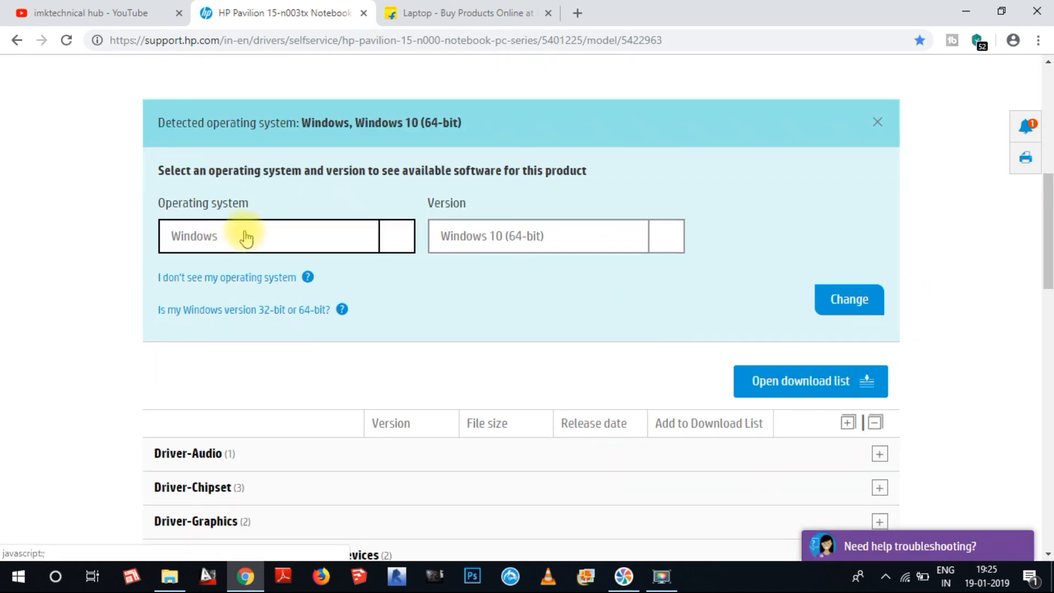
click(377, 236)
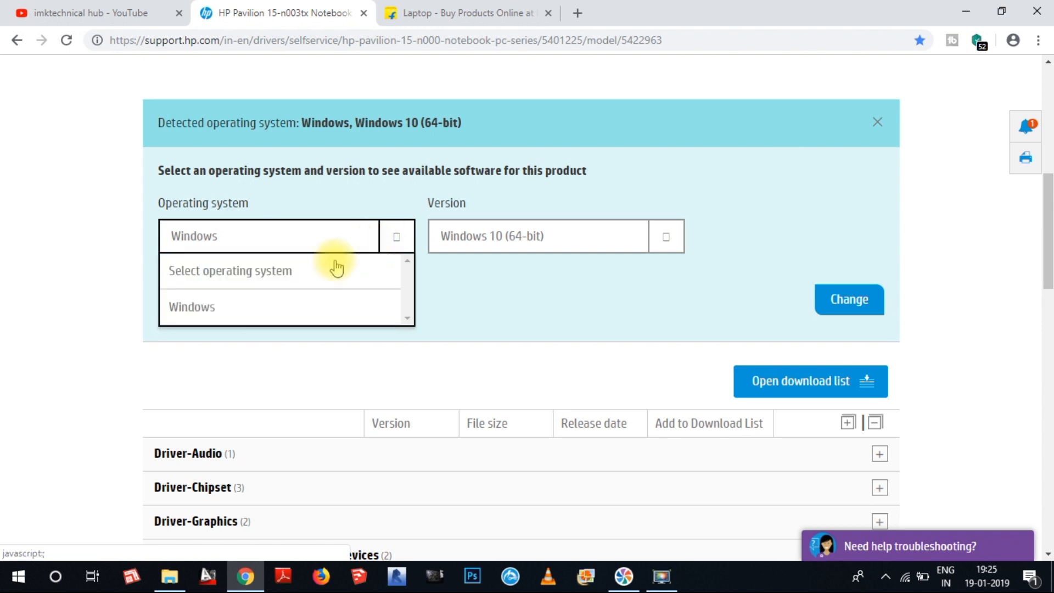
click(208, 306)
Try Windows 8 (64-bit) and Windows 7 (64-bit) as the version, return to Windows 10 (64-bit), and close the selection without applying it.
click(620, 241)
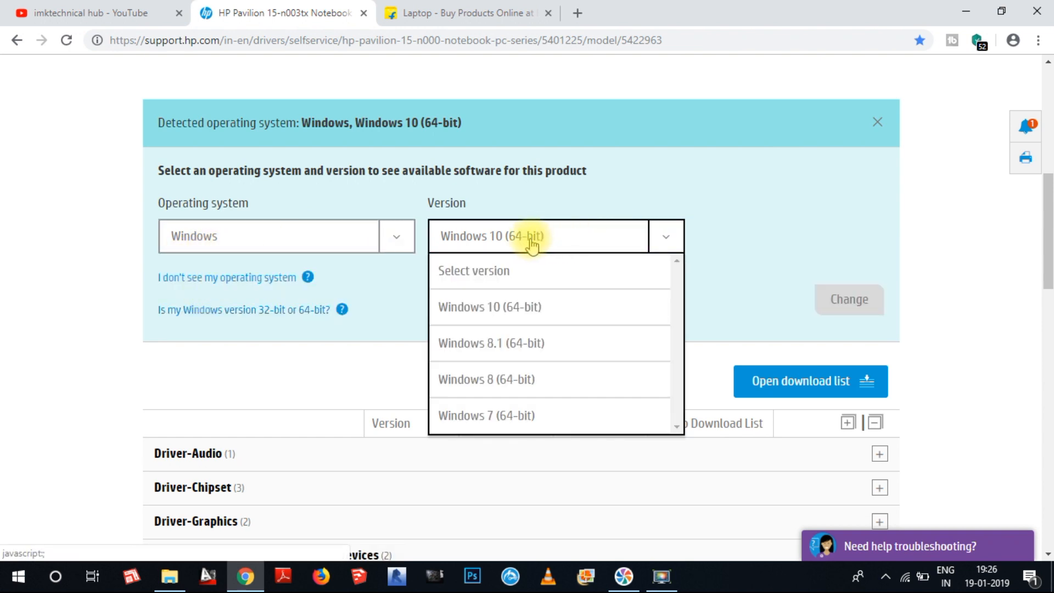
click(502, 379)
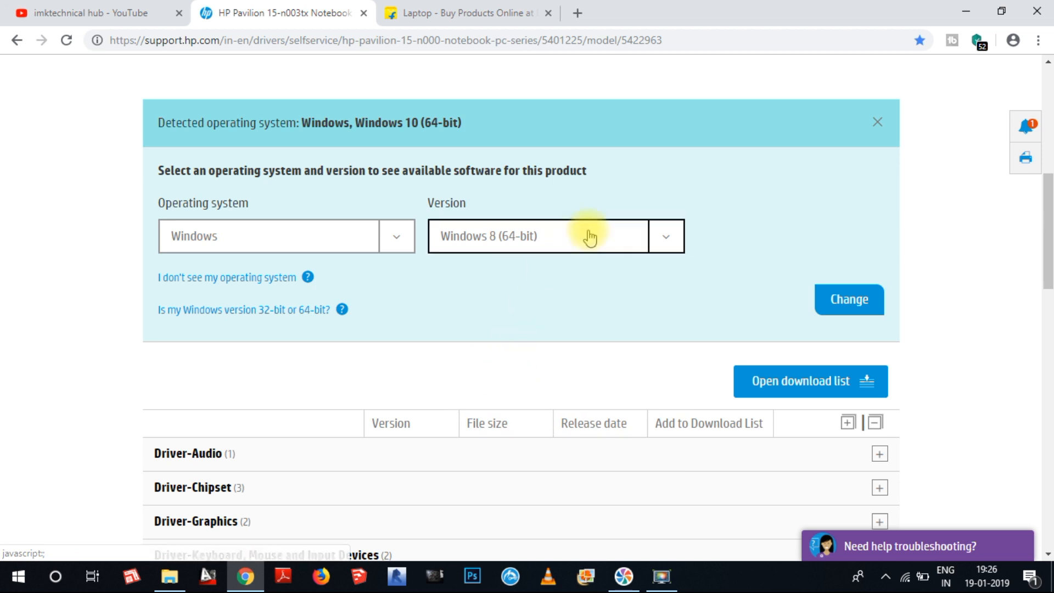
click(635, 236)
click(535, 409)
click(601, 230)
click(545, 324)
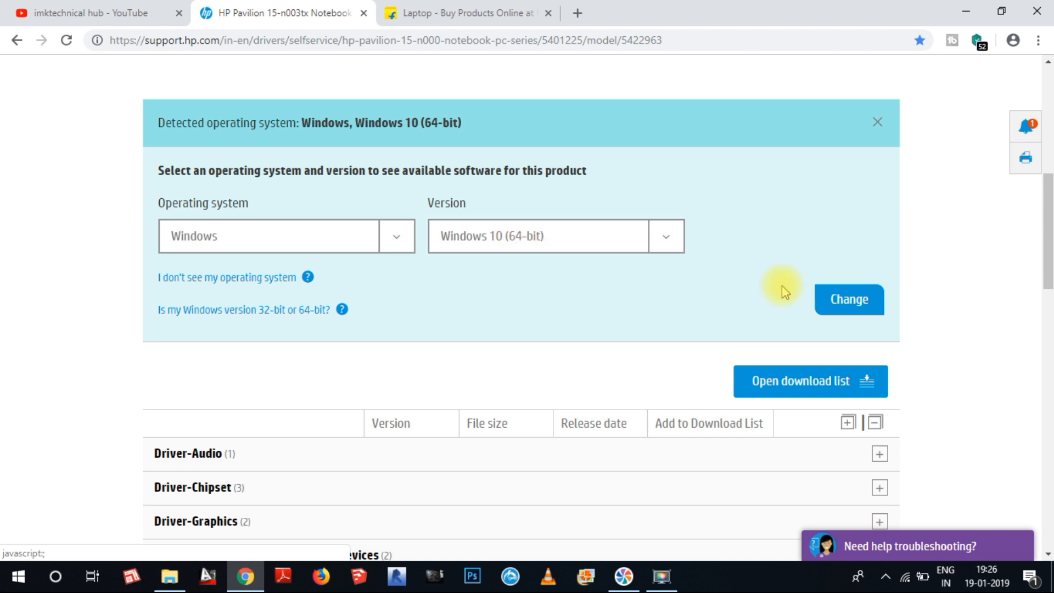
click(878, 122)
Expand the Driver-Network category in the laptop's driver list.
scroll(441, 254, down, 3)
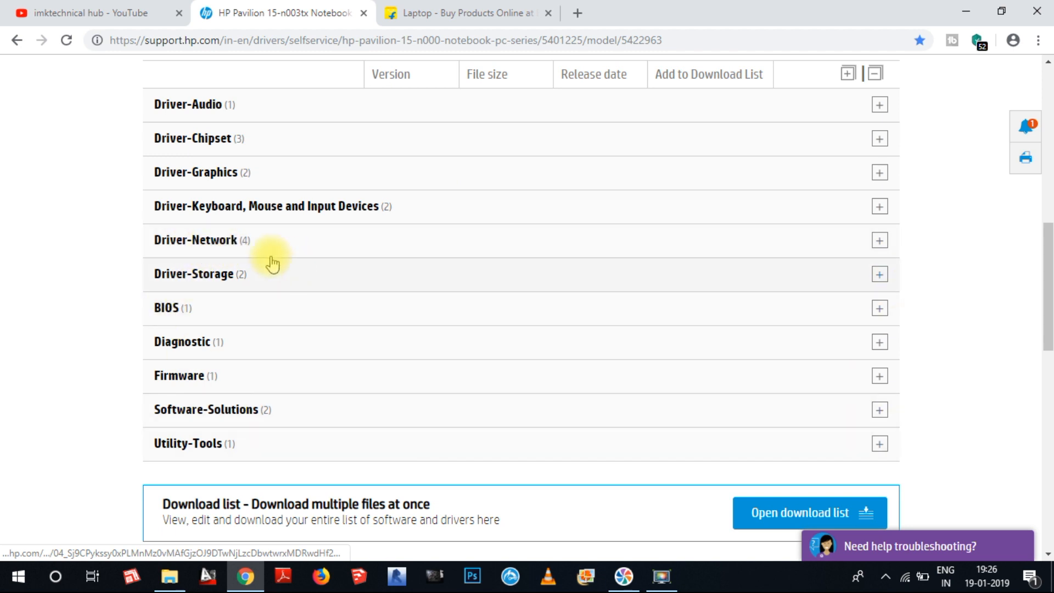
click(877, 242)
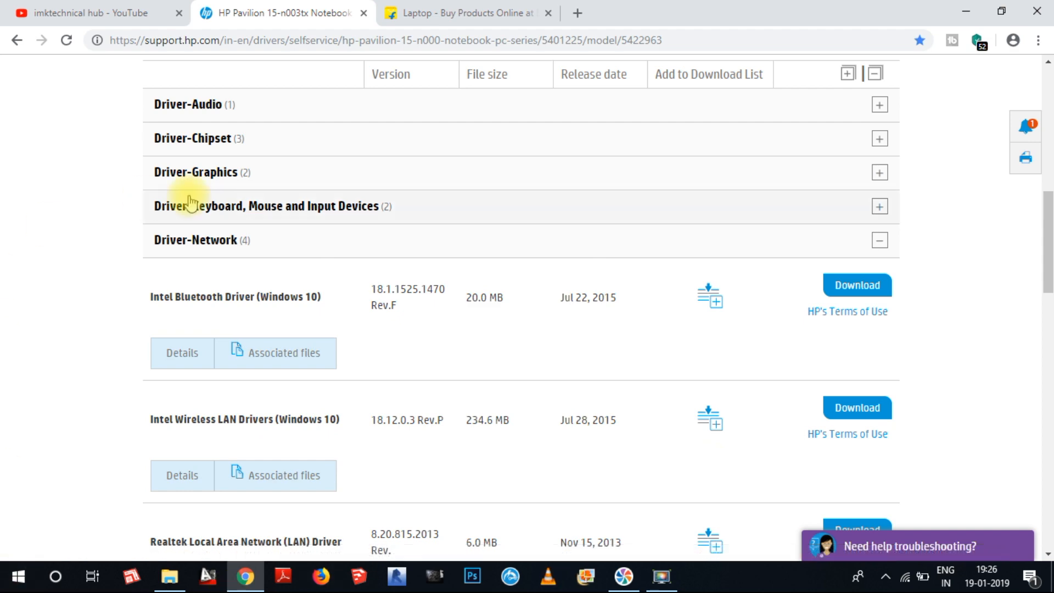
Review the Bluetooth, wireless LAN and LAN drivers listed under Driver-Network.
scroll(600, 301, down, 3)
scroll(600, 302, up, 3)
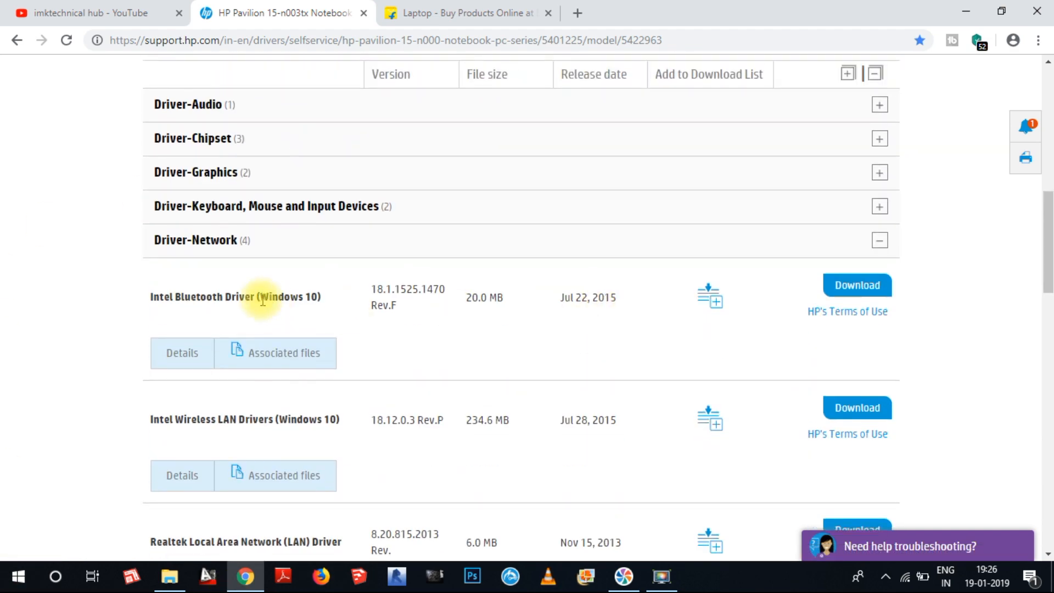
scroll(543, 317, down, 3)
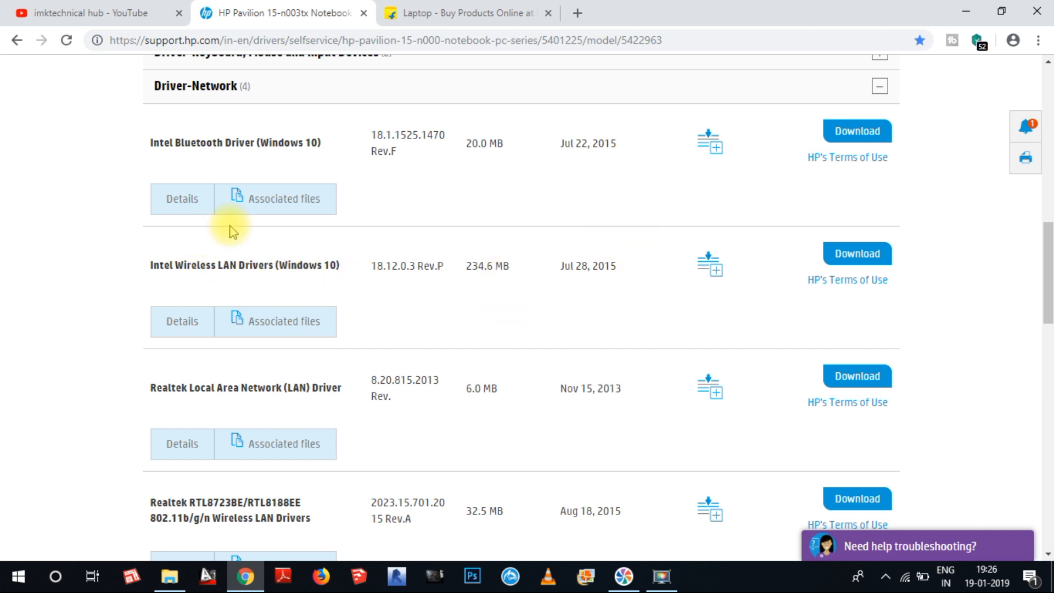
scroll(554, 296, down, 3)
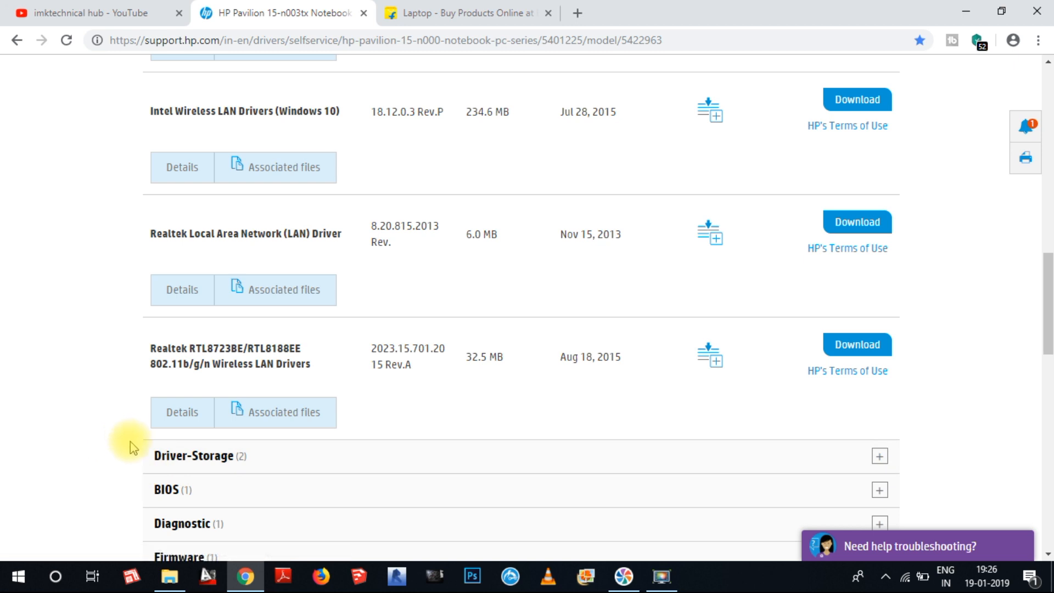
Open System Information by running msinfo32 from the Windows Run dialog.
key(super+r)
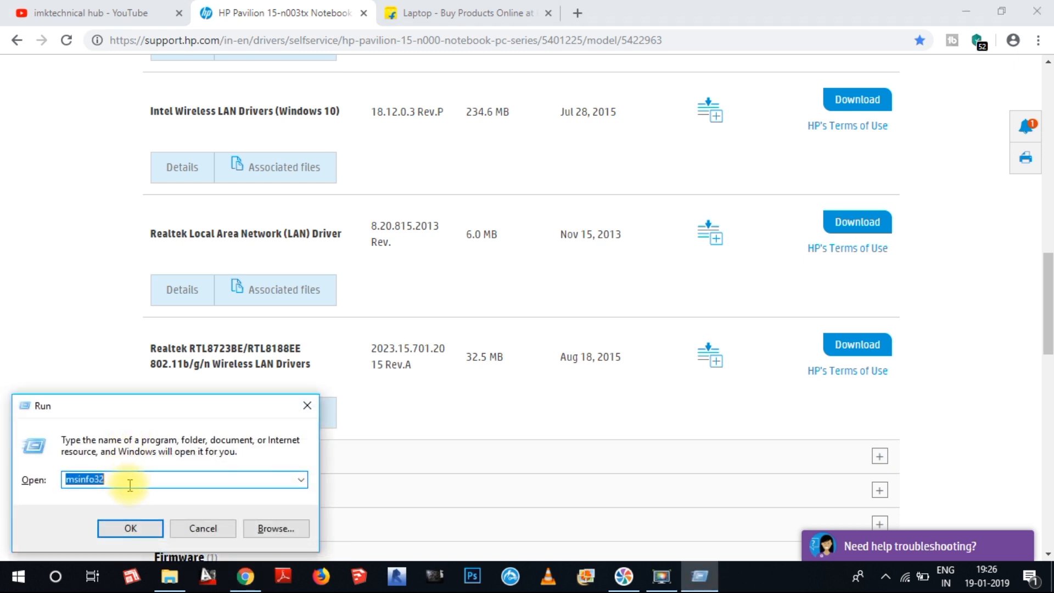
drag(132, 478, 1, 479)
text(msin)
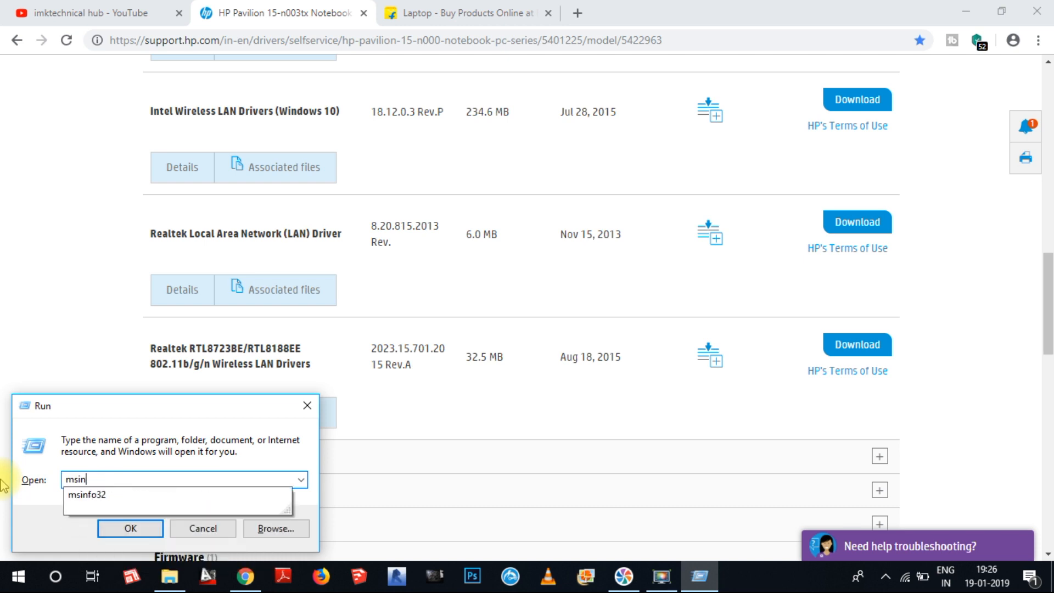
text(fo32)
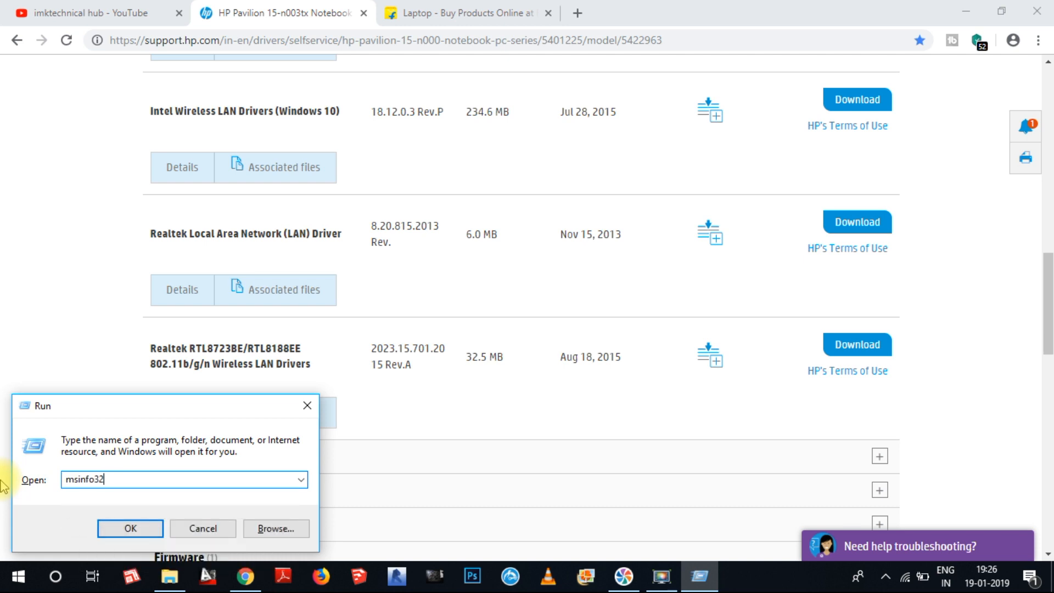
click(144, 529)
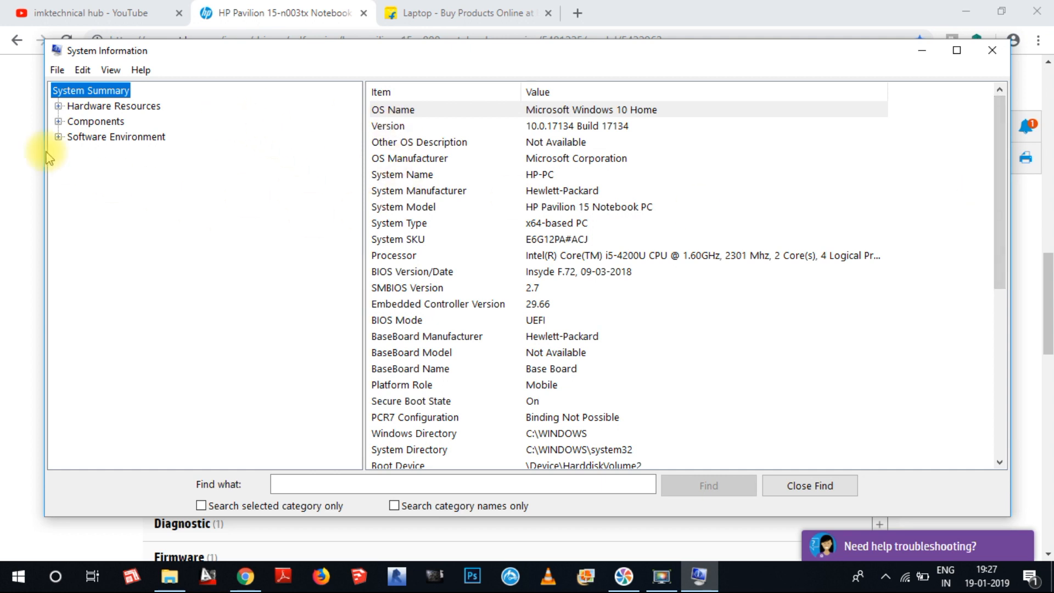
Examine the Wi-Fi adapter's details among the network adapter components, and close System Information.
click(59, 122)
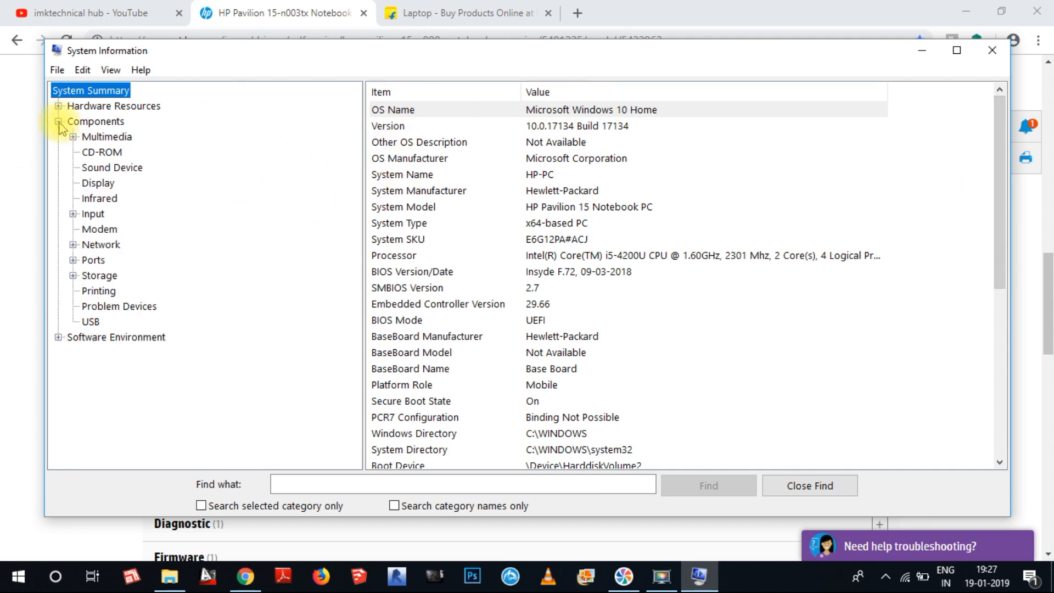
click(71, 245)
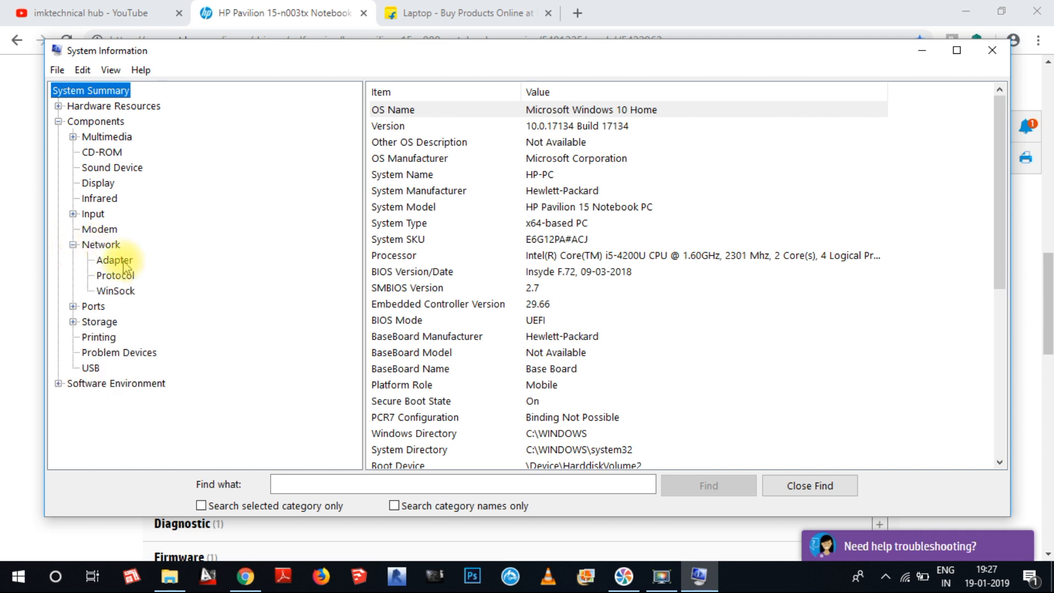
click(122, 262)
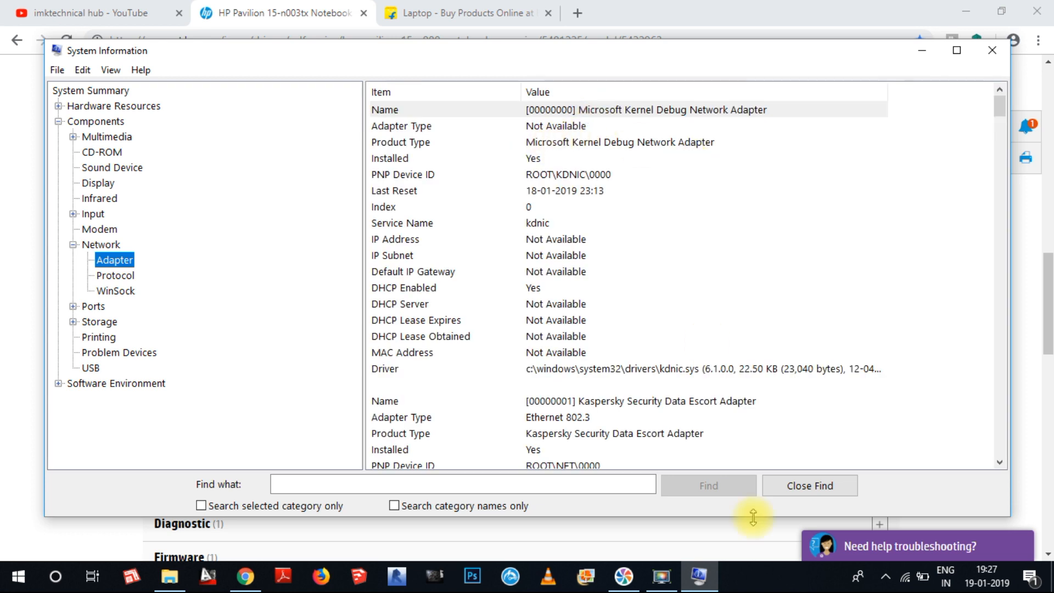
drag(997, 110, 992, 155)
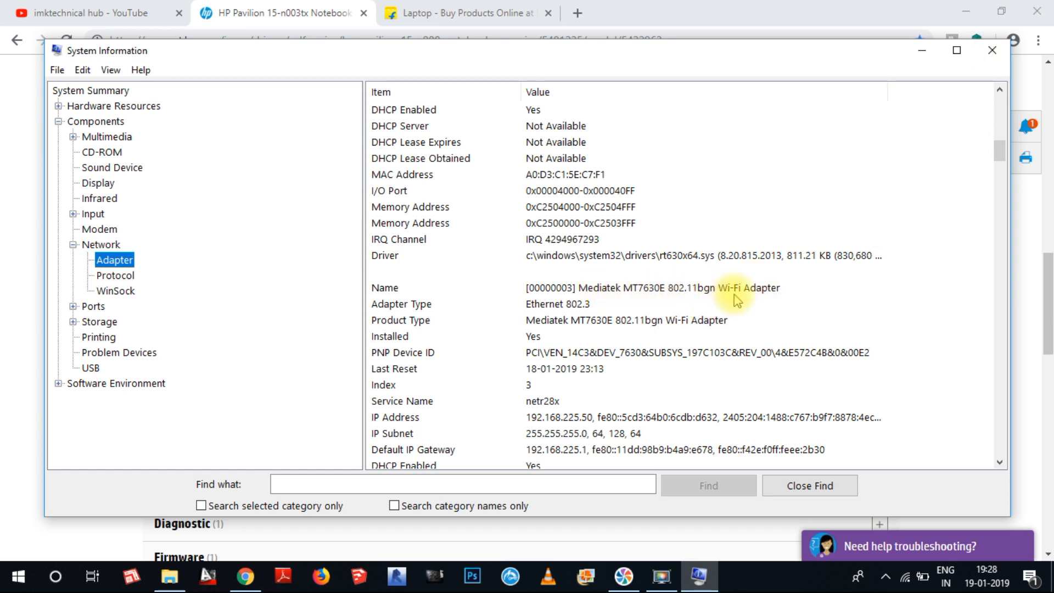
click(991, 50)
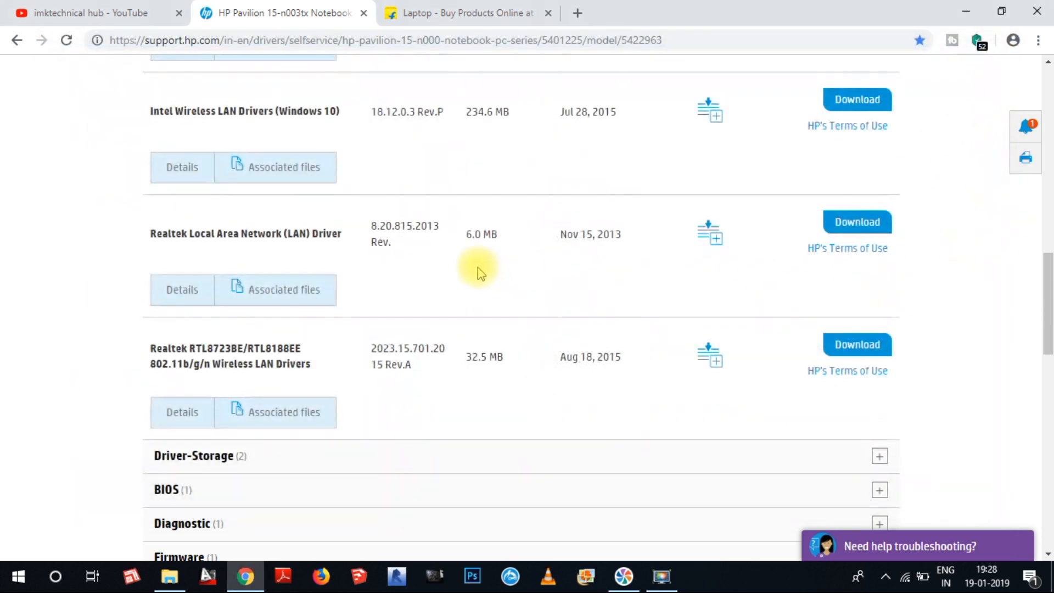
Download the Realtek RTL8723BE/RTL8188EE 802.11b/g/n Wireless LAN Drivers and save sp72517.exe to the Desktop.
scroll(478, 265, up, 4)
scroll(494, 211, down, 4)
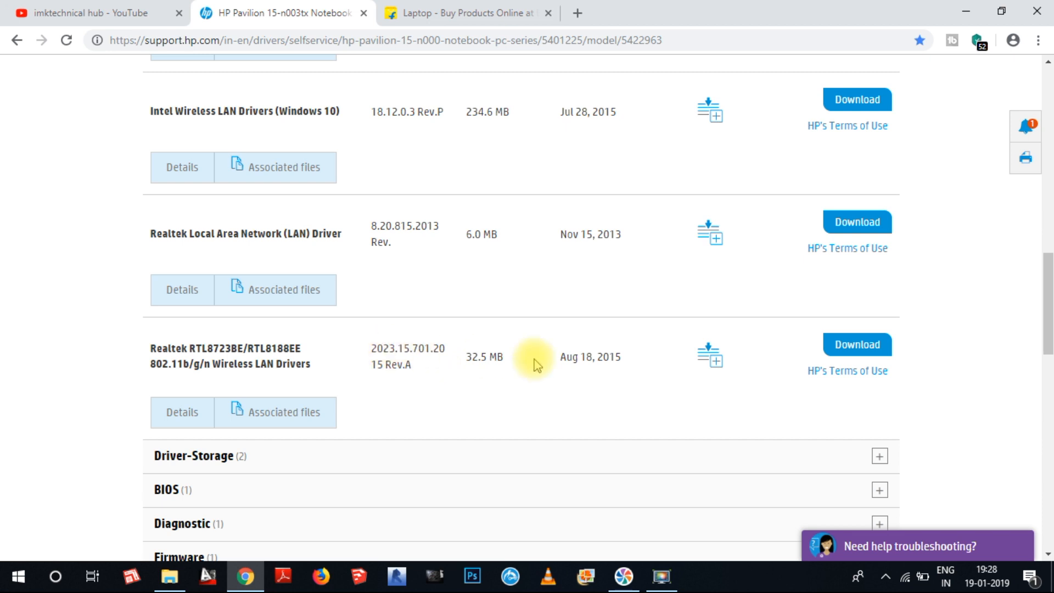
click(855, 346)
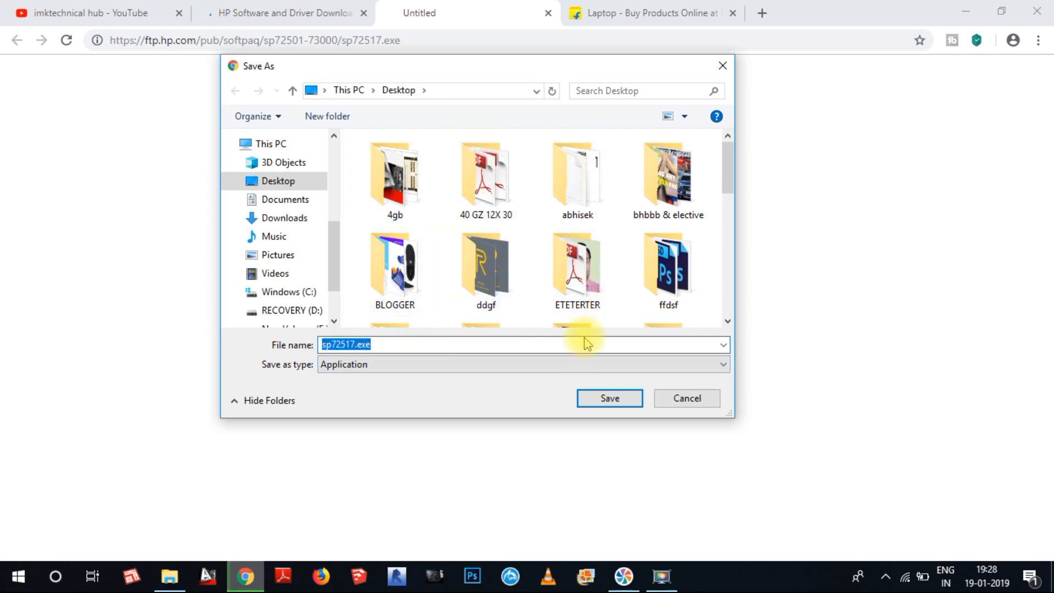
click(609, 398)
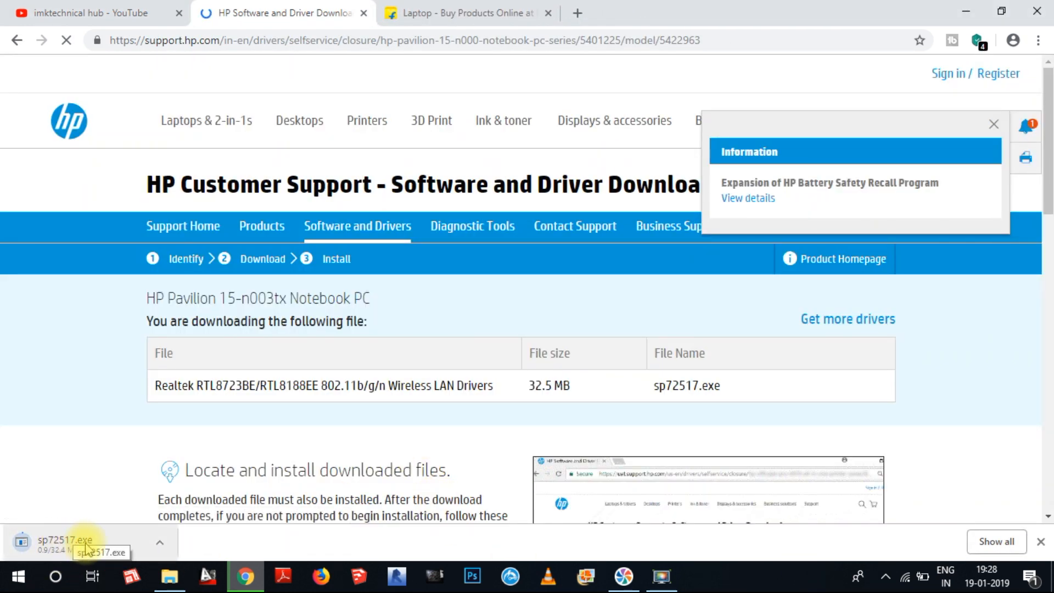
scroll(791, 416, down, 5)
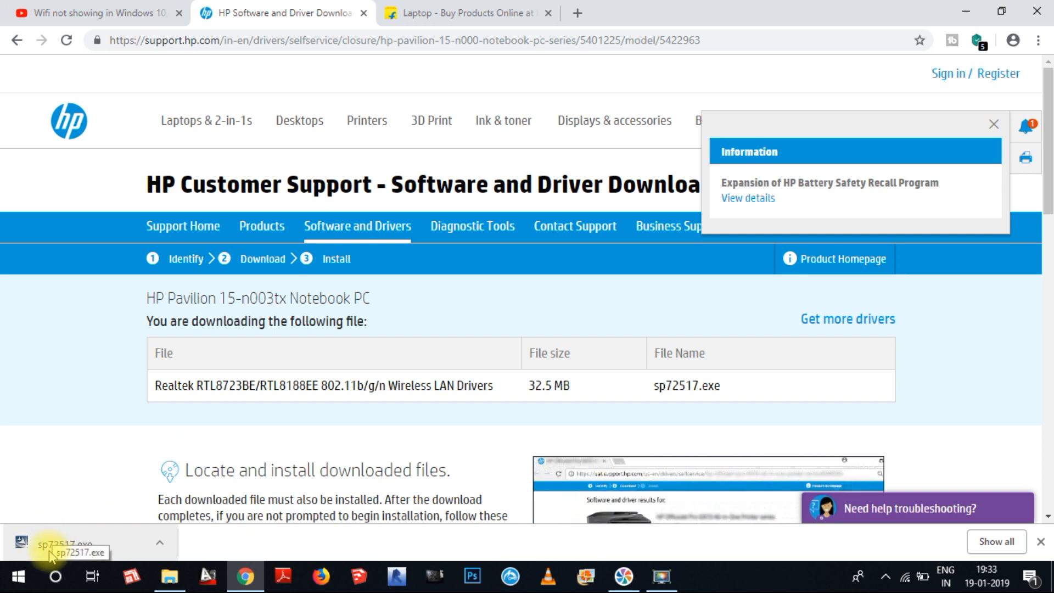
Minimize the browser and move the sp72517.exe installer to an empty area on the right half of the desktop.
click(964, 10)
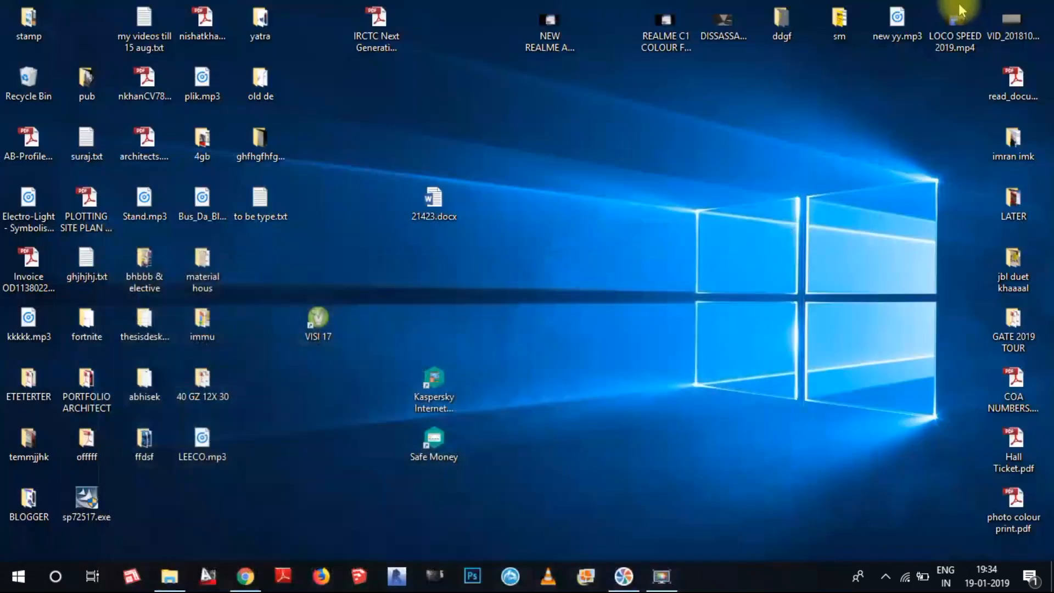
click(745, 209)
drag(87, 498, 666, 310)
drag(833, 235, 833, 235)
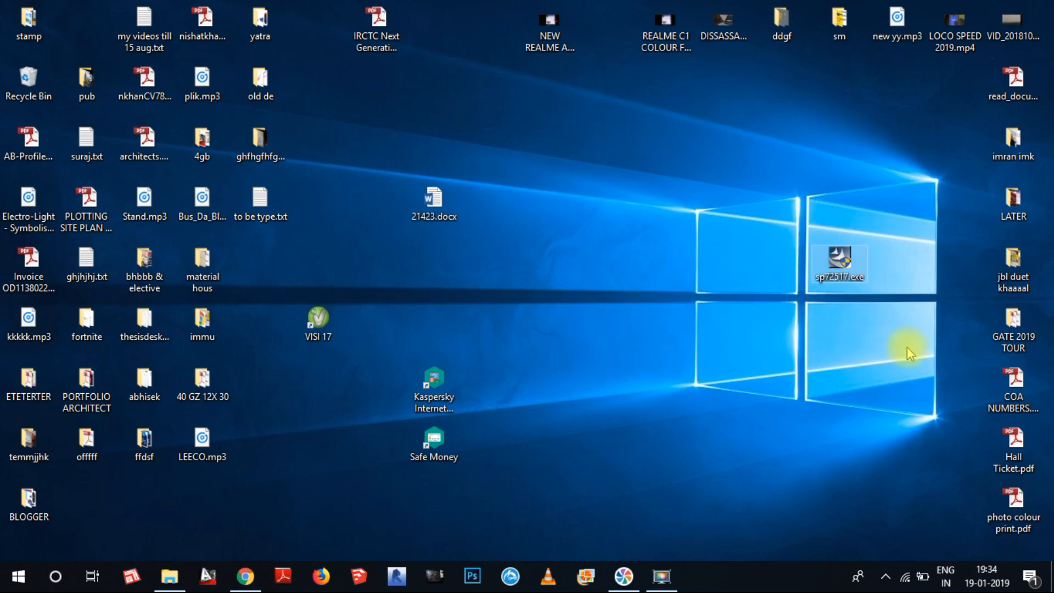
Run sp72517.exe as administrator and approve the elevation request.
right_click(833, 272)
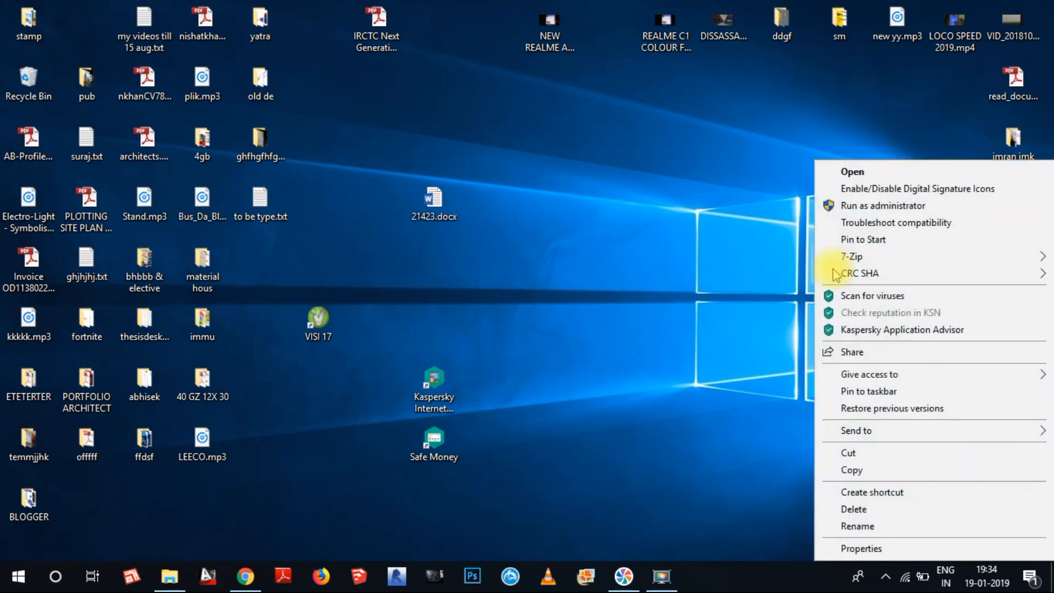
click(878, 209)
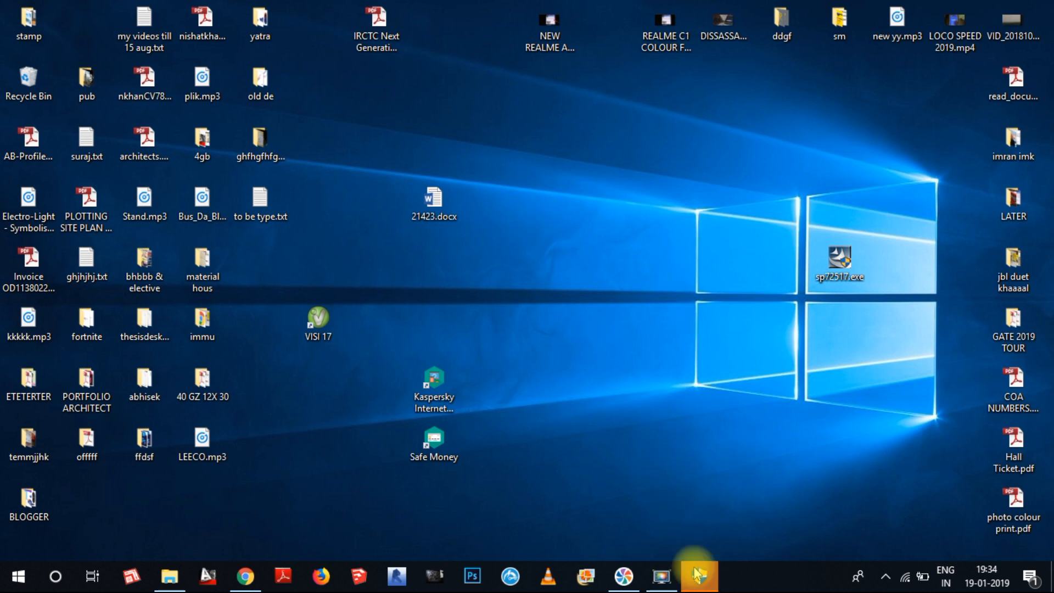
mouse_move(698, 575)
click(693, 524)
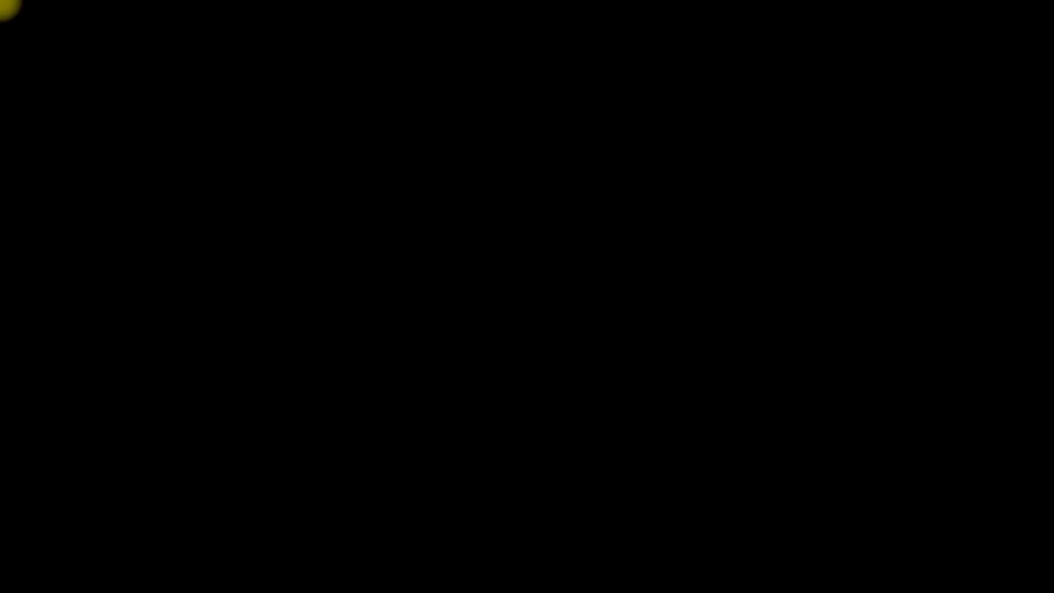
click(509, 349)
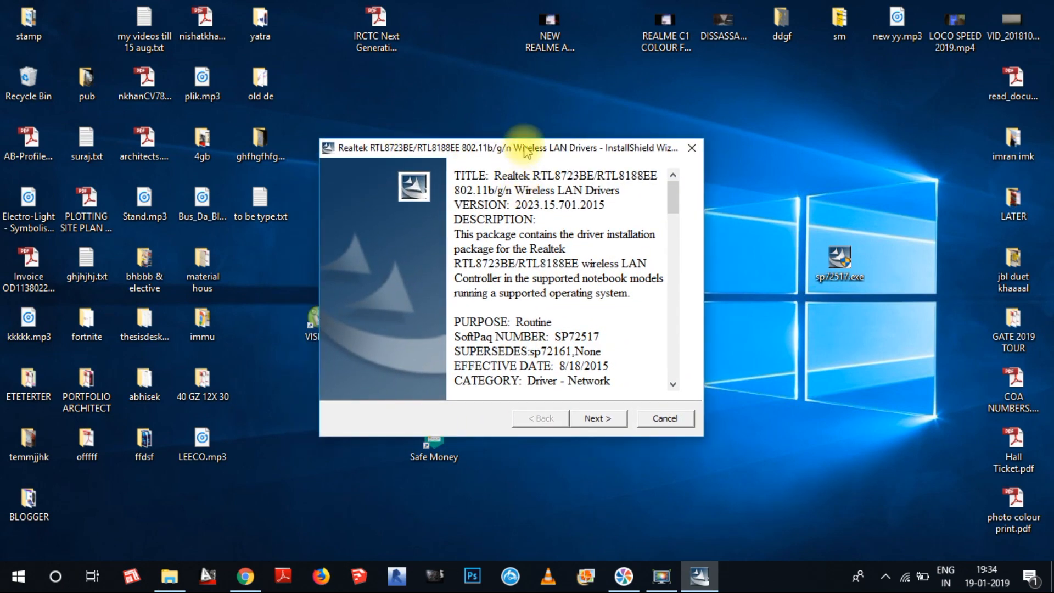
Review the package description in the Realtek wireless LAN driver wizard and continue to the license agreement.
drag(509, 155, 452, 149)
scroll(439, 247, down, 3)
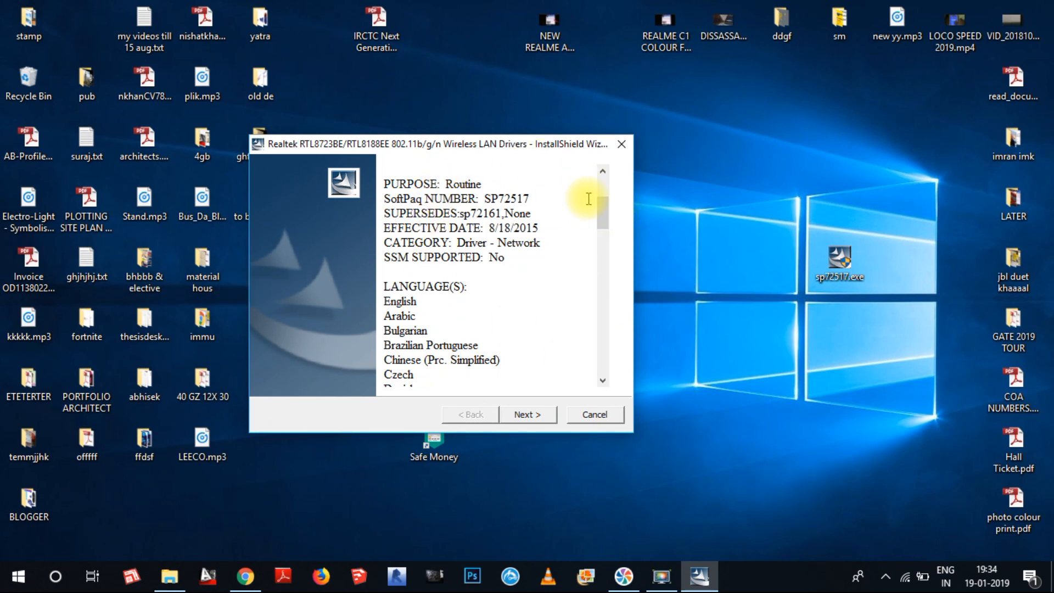
scroll(605, 216, up, 3)
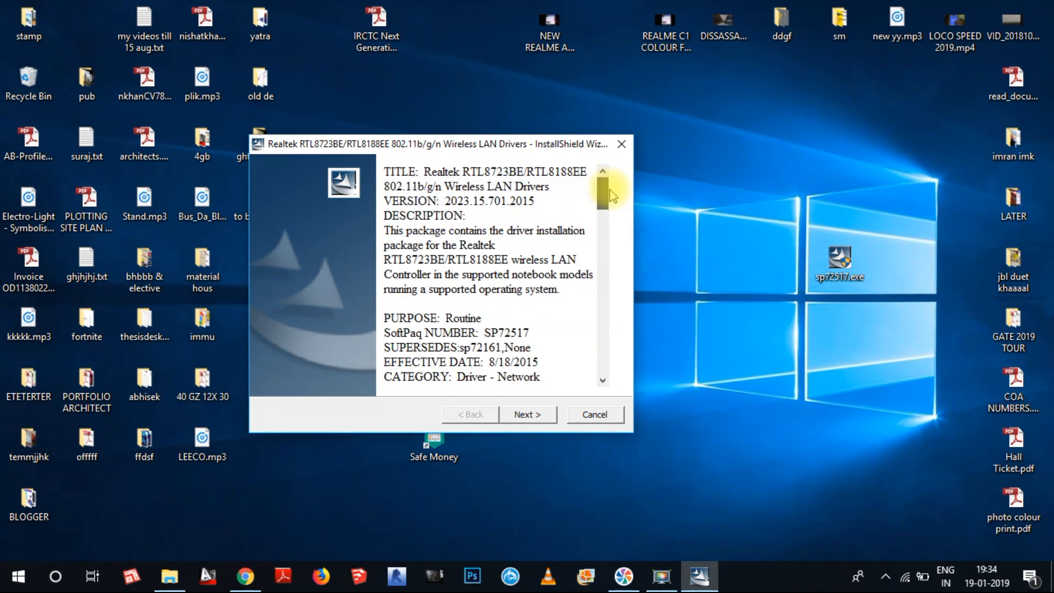
click(525, 415)
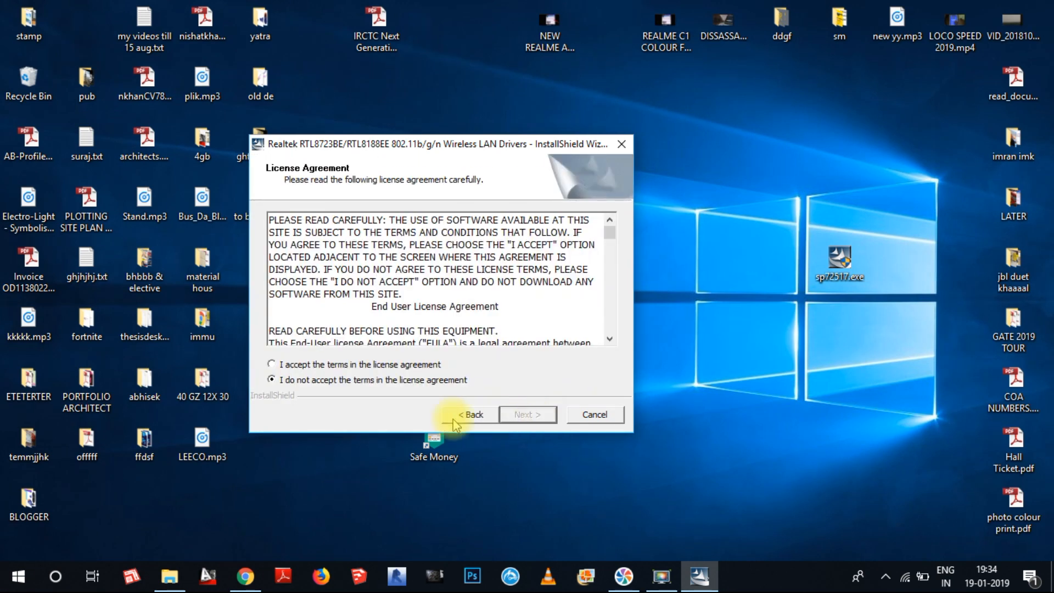
Accept the license terms and start extracting the driver files to c:\SWSetup\SP72517.
click(279, 367)
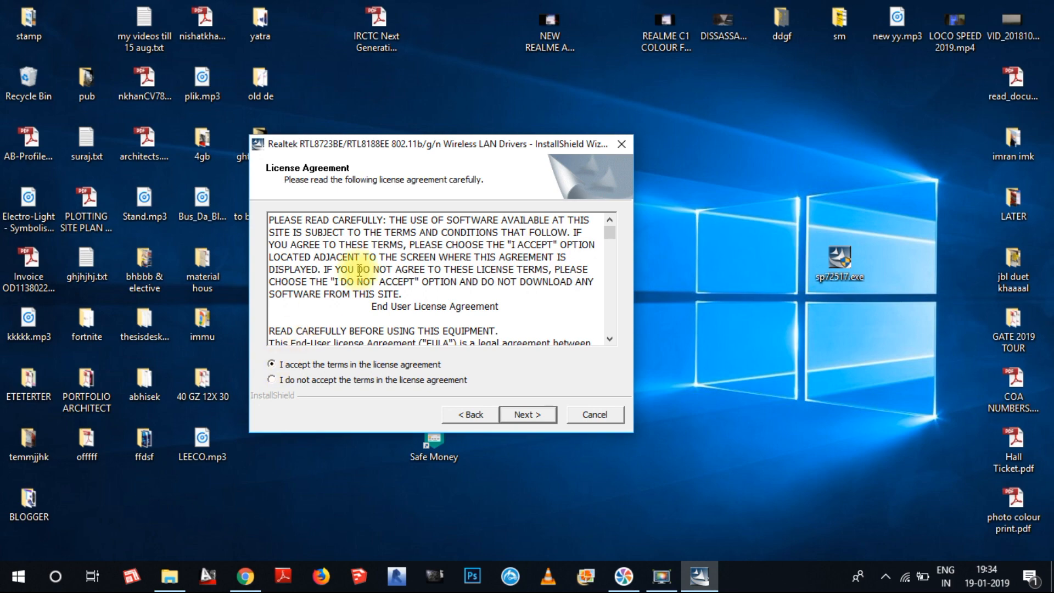
mouse_move(609, 232)
mouse_down()
mouse_move(607, 317)
mouse_move(606, 263)
mouse_move(622, 224)
mouse_up()
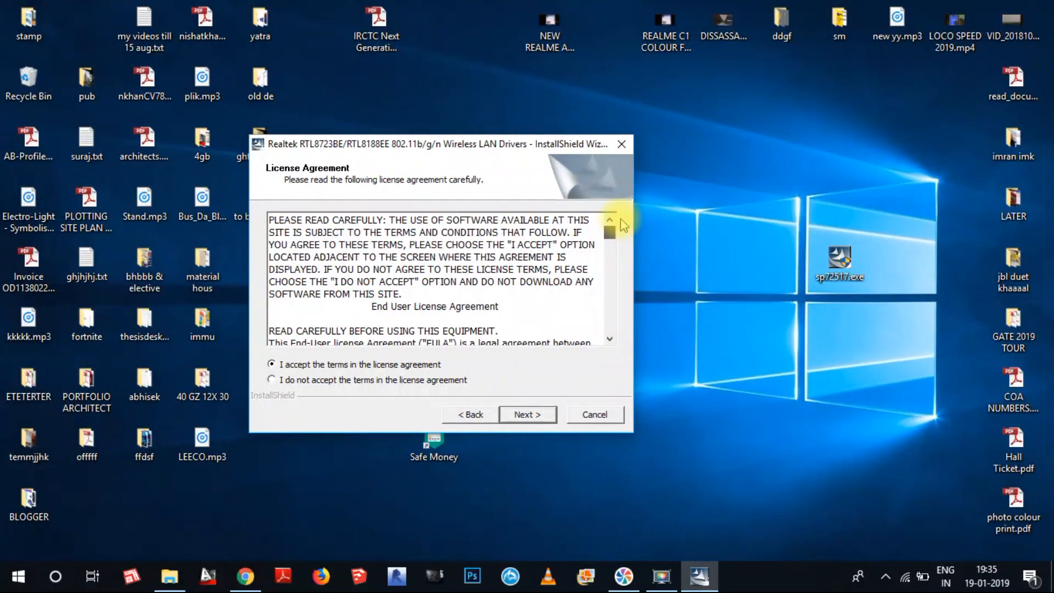
click(528, 415)
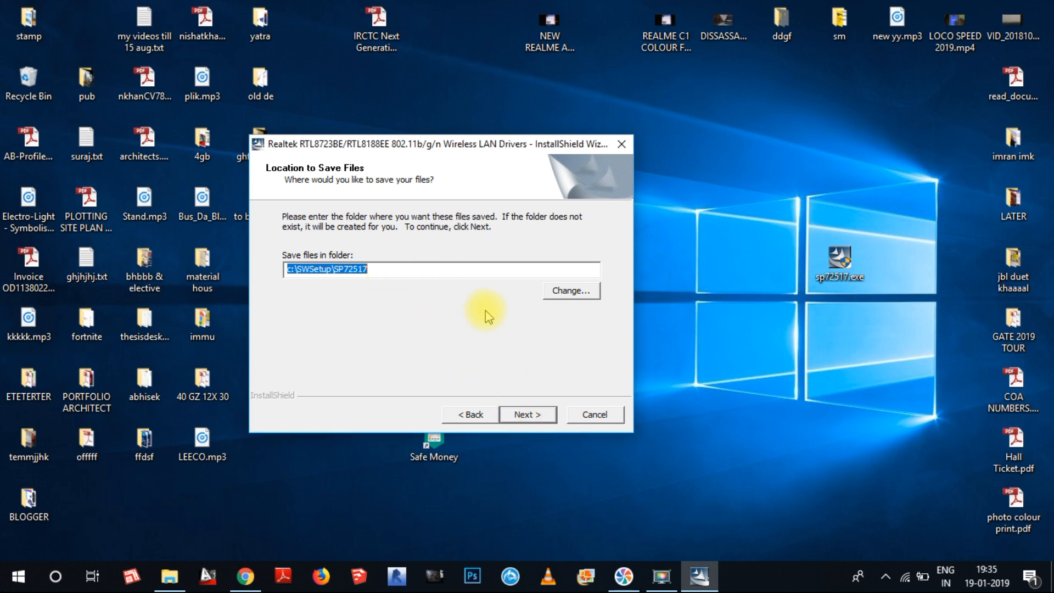
click(528, 417)
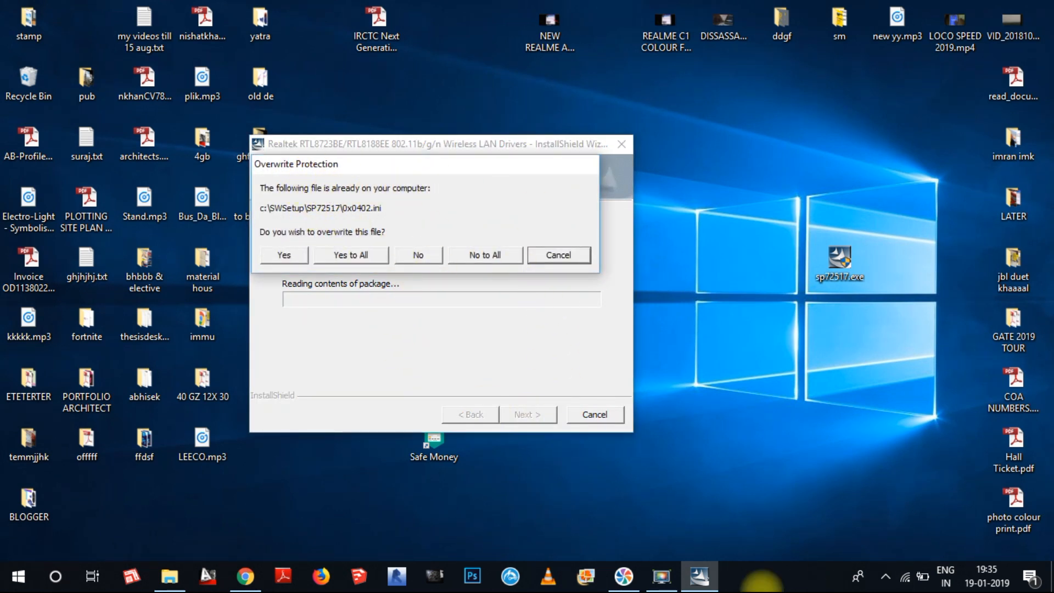
drag(493, 171, 536, 185)
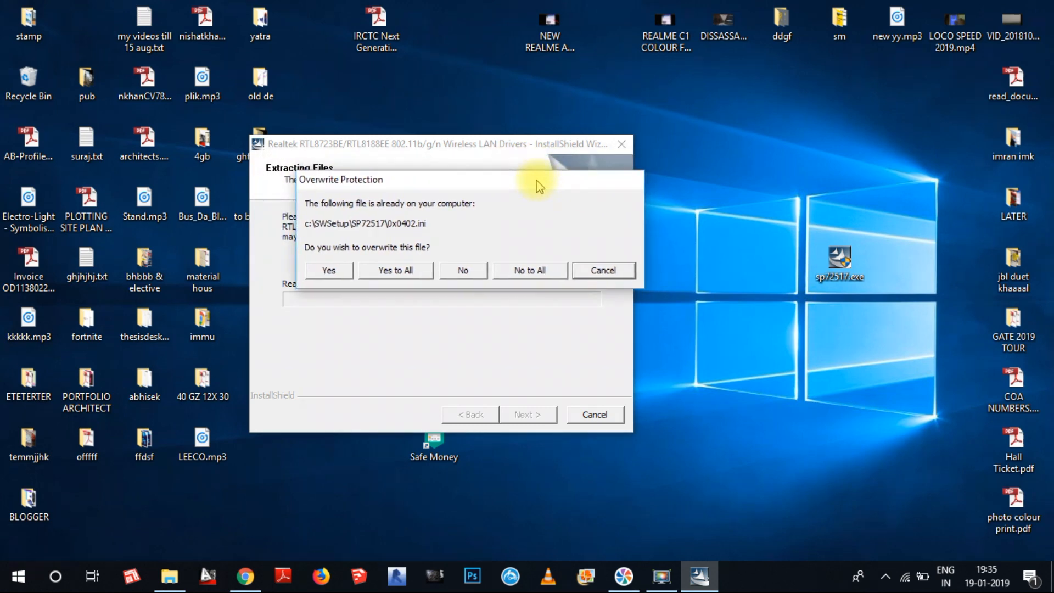
Switch to Chrome, return to the laptop's driver list and check the Realtek RTL8723BE/RTL8188EE driver's release date under Driver-Network.
click(245, 511)
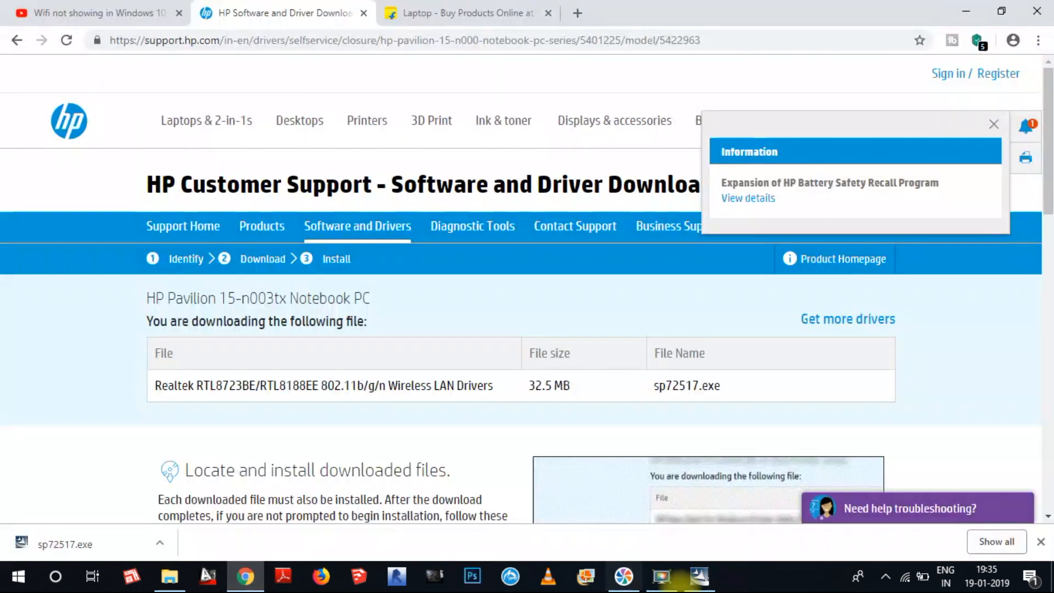
click(20, 41)
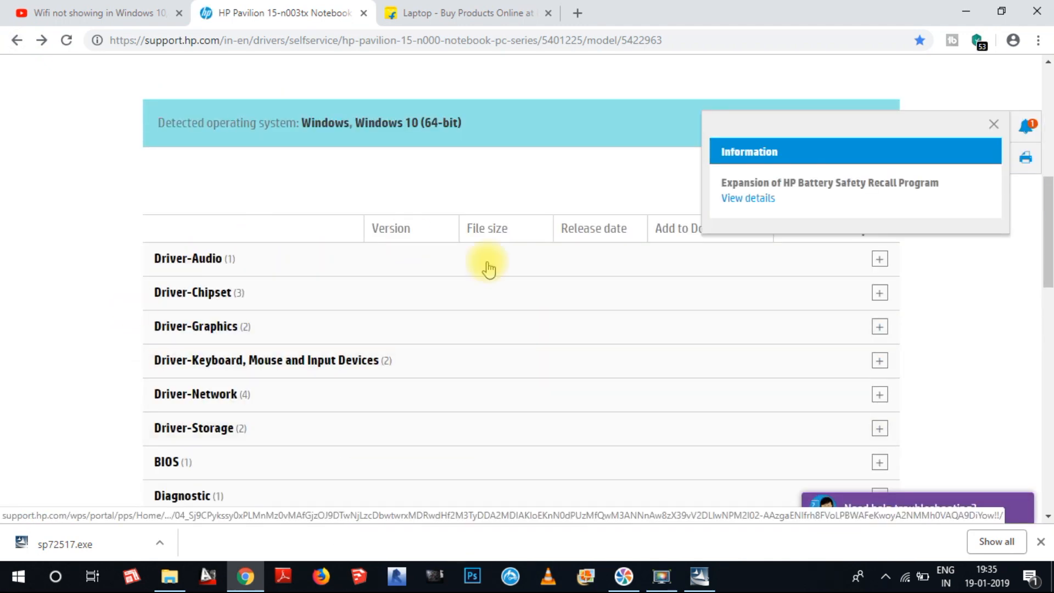
scroll(380, 300, down, 3)
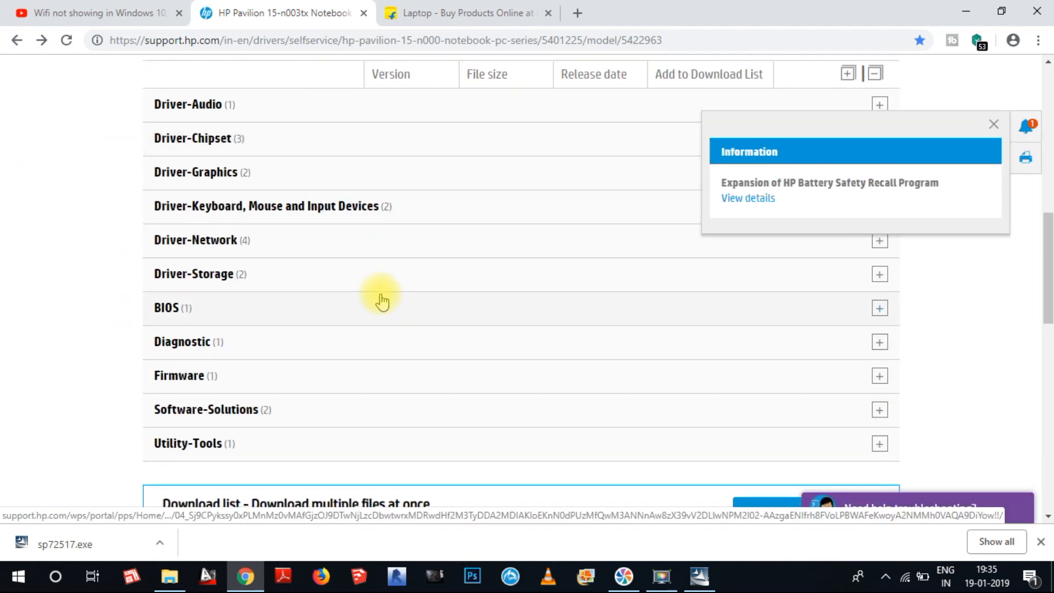
click(226, 242)
scroll(512, 329, down, 6)
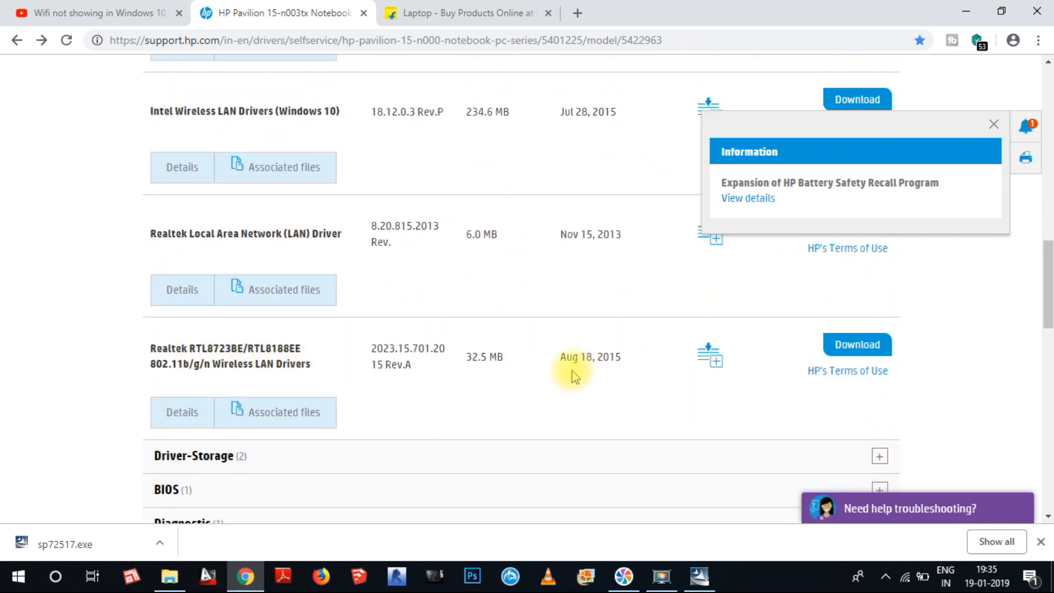
drag(558, 361, 605, 359)
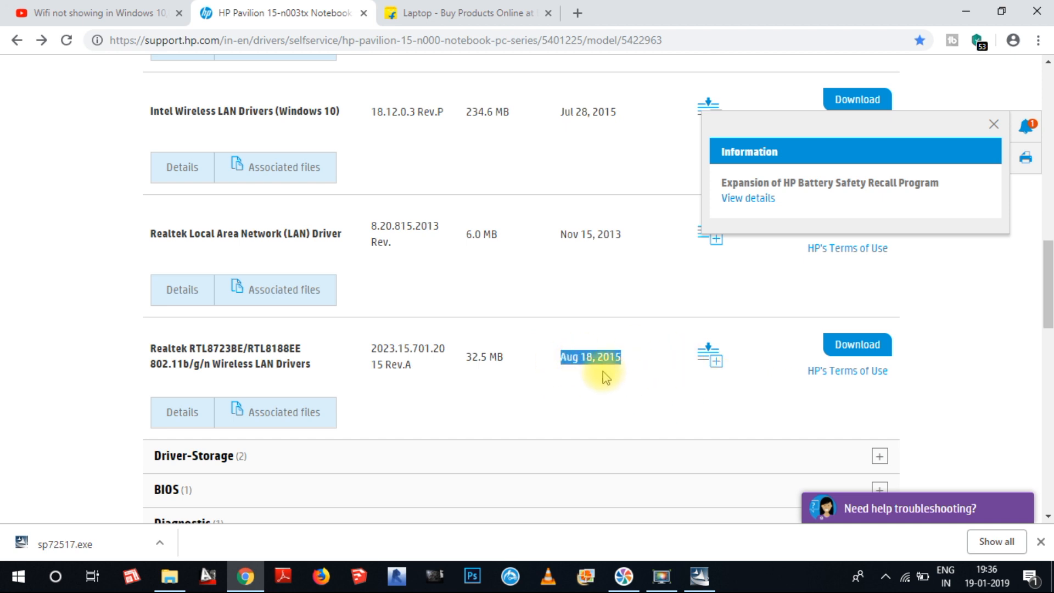
click(557, 354)
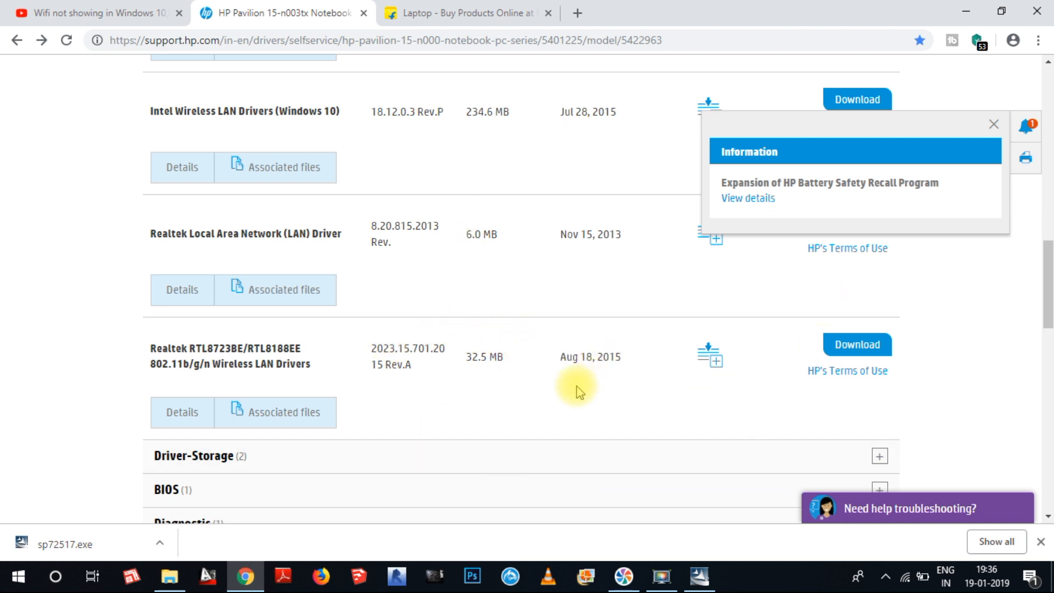
scroll(572, 389, up, 3)
scroll(572, 348, down, 6)
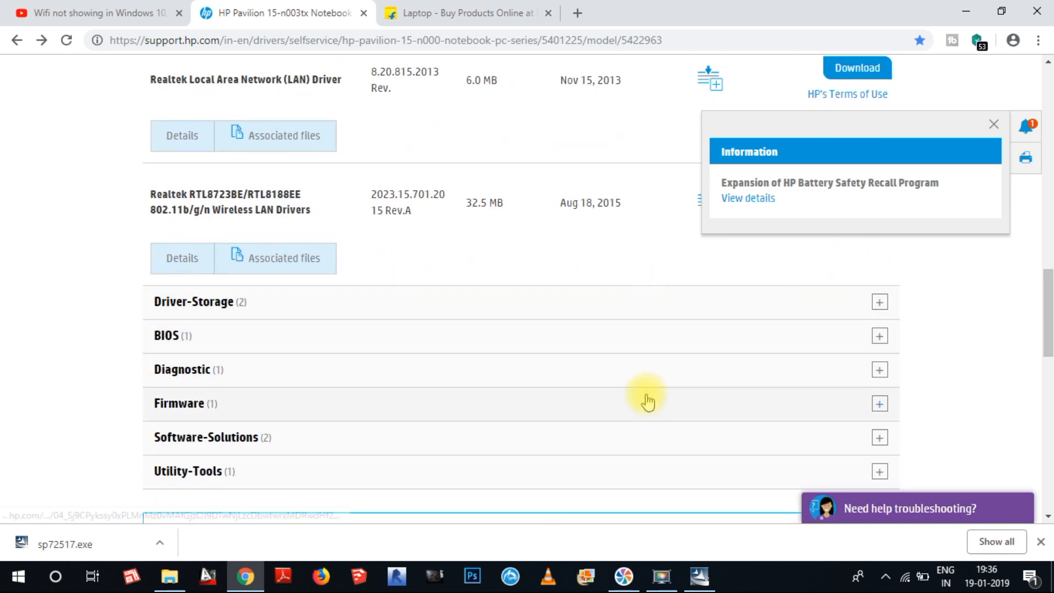
scroll(614, 397, up, 3)
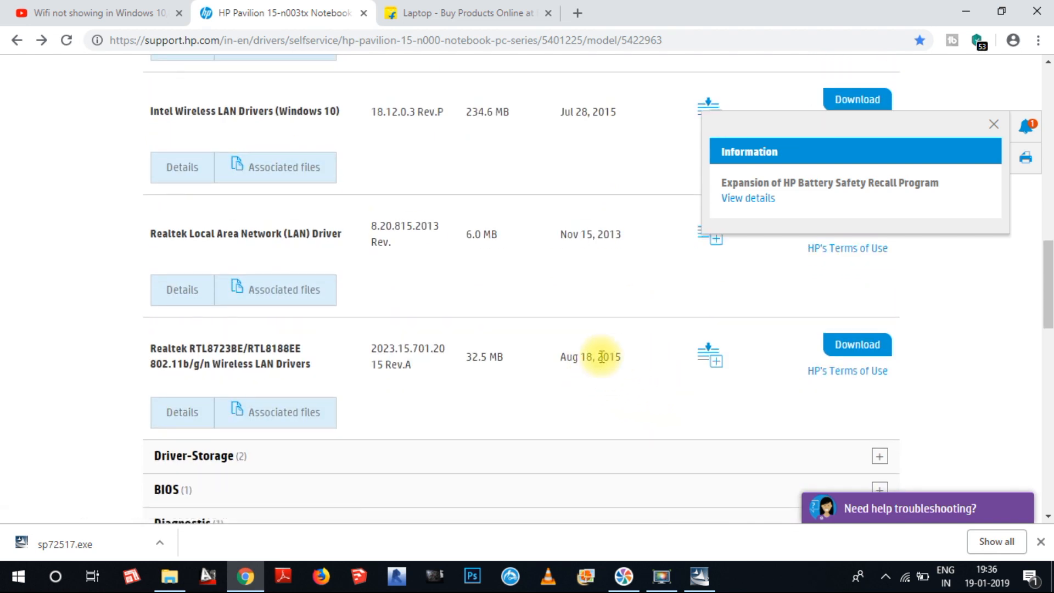
Play the YouTube video on Wi-Fi not showing in Windows 10, skip to its Device Manager part at 1:55 and pause it.
click(75, 6)
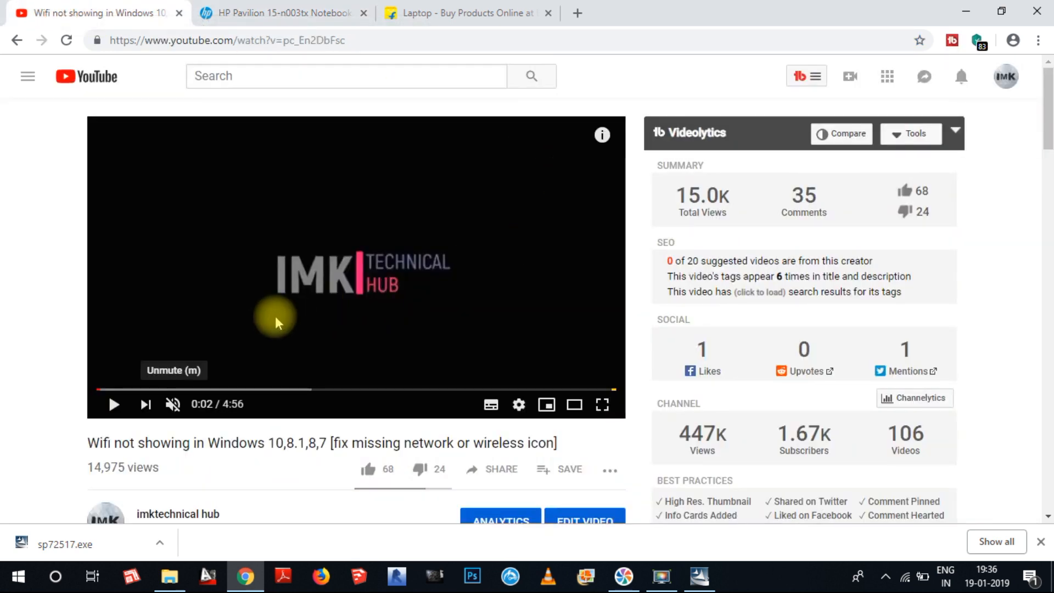
click(116, 406)
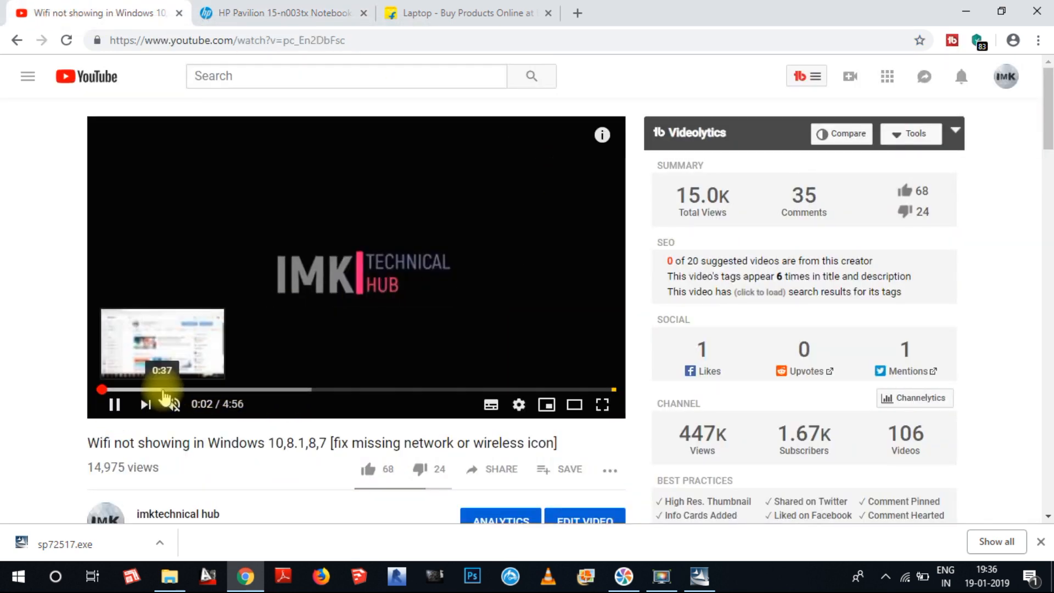
click(162, 389)
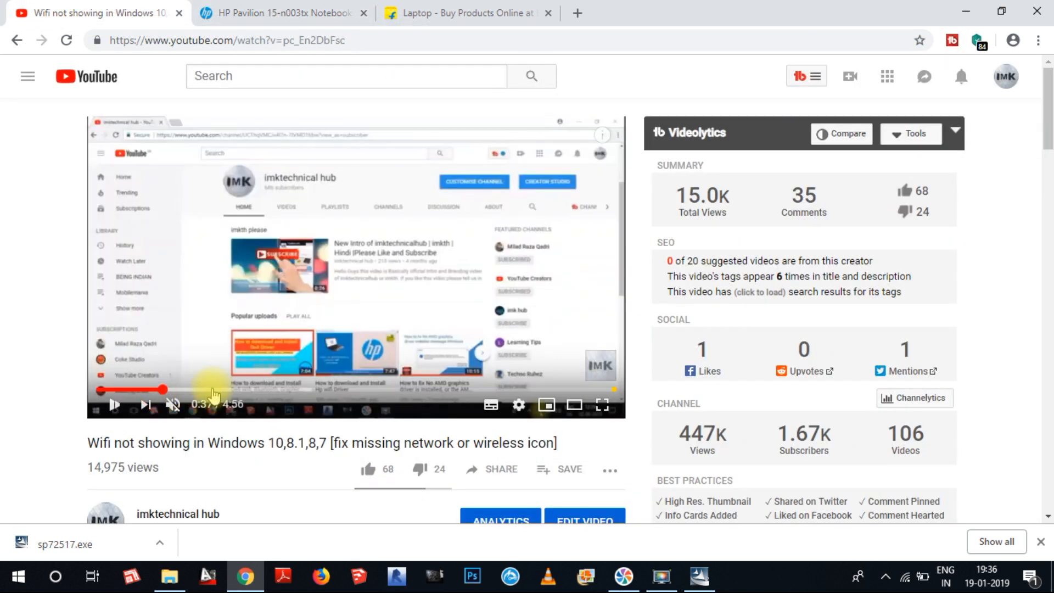
click(297, 389)
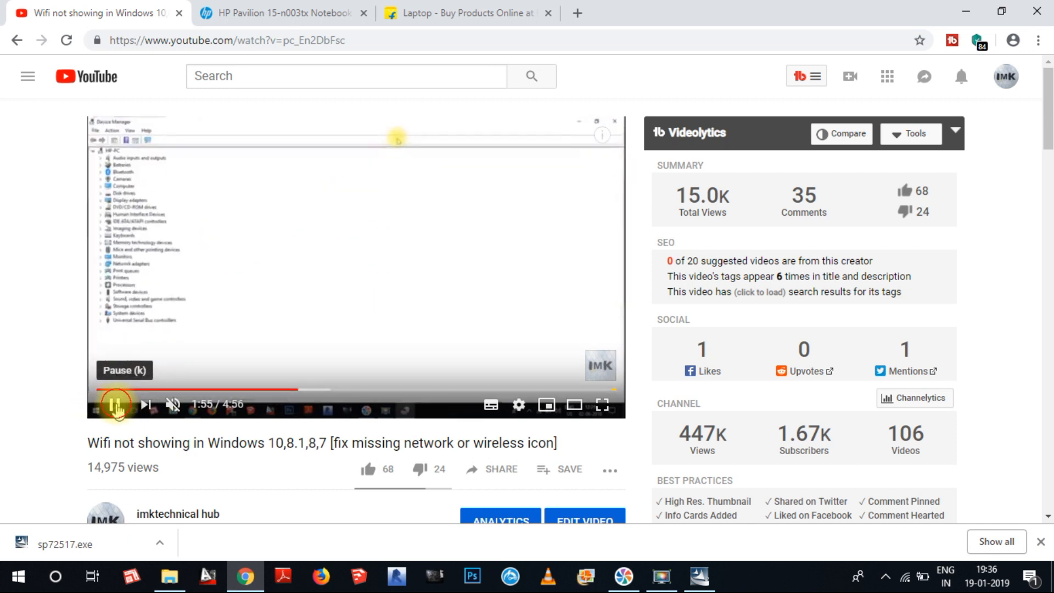
click(110, 405)
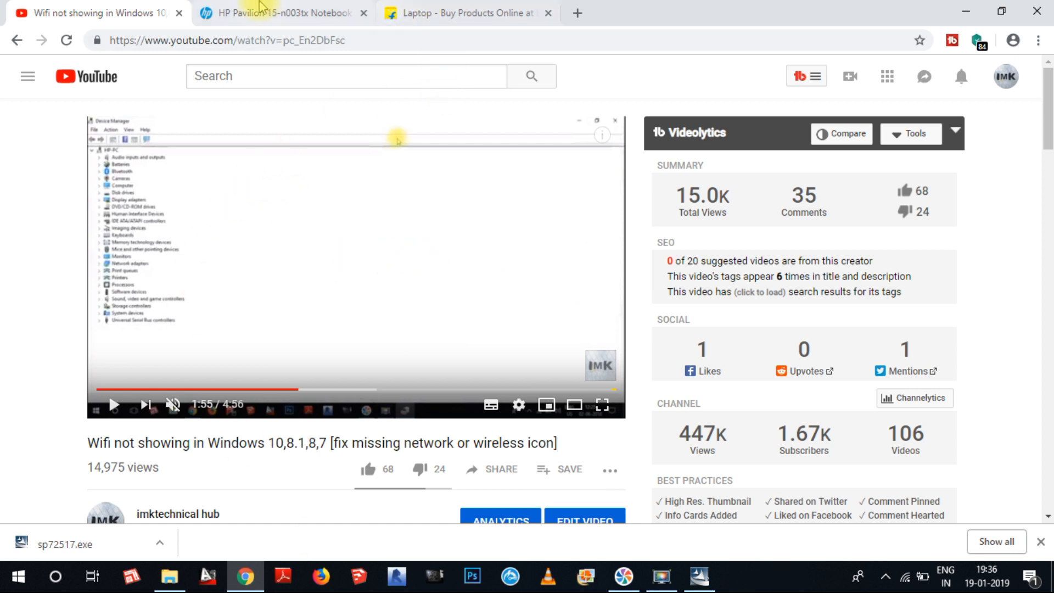
Return to the Realtek driver extraction on the desktop and allow all existing files in c:\SWSetup\SP72517 to be overwritten.
click(280, 13)
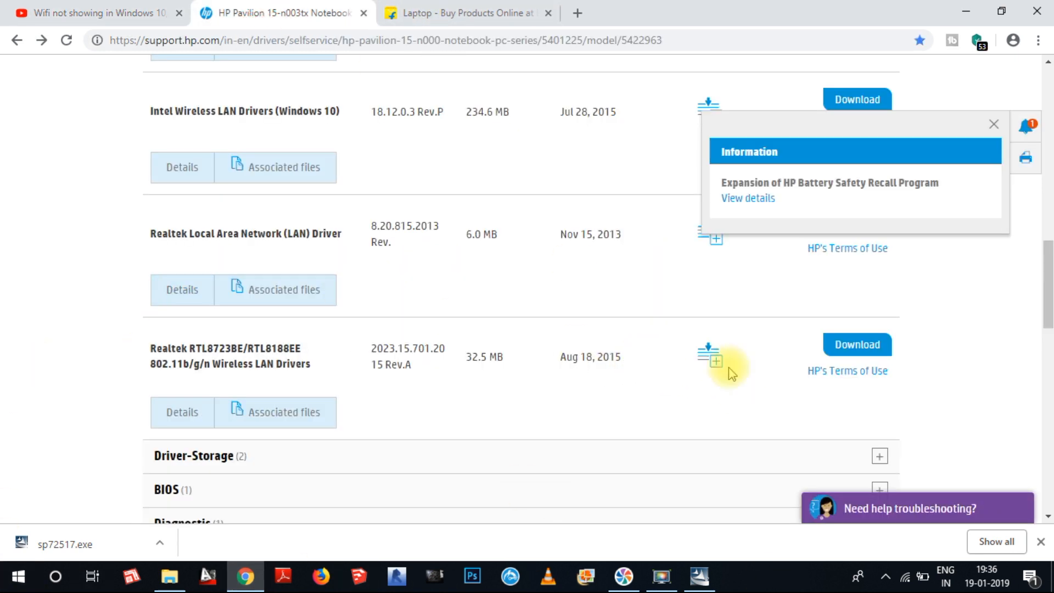
click(959, 9)
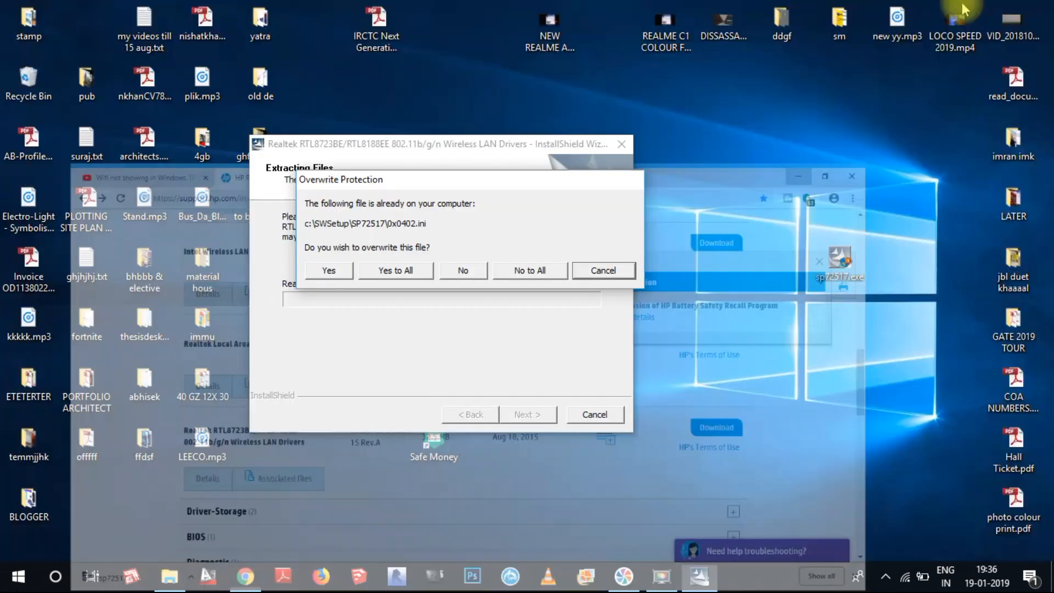
drag(450, 189, 486, 212)
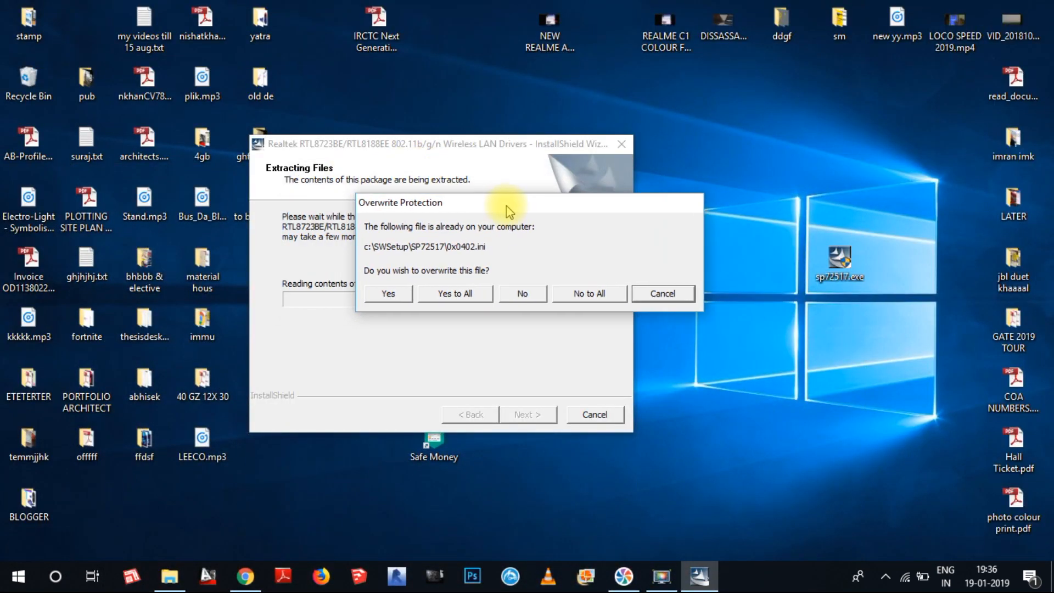
drag(554, 212, 597, 198)
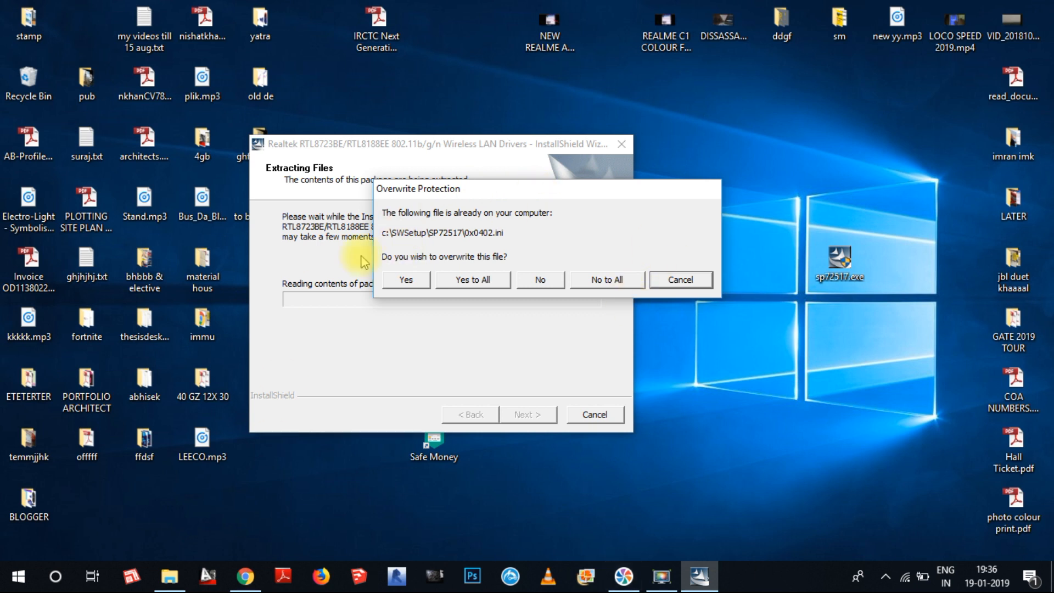
drag(521, 198, 470, 215)
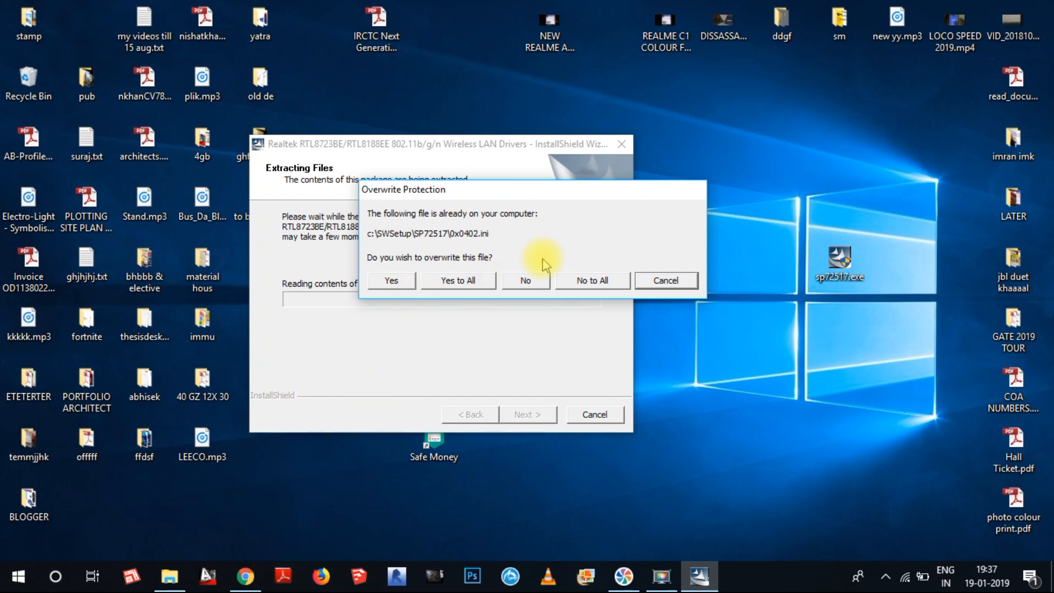
click(459, 281)
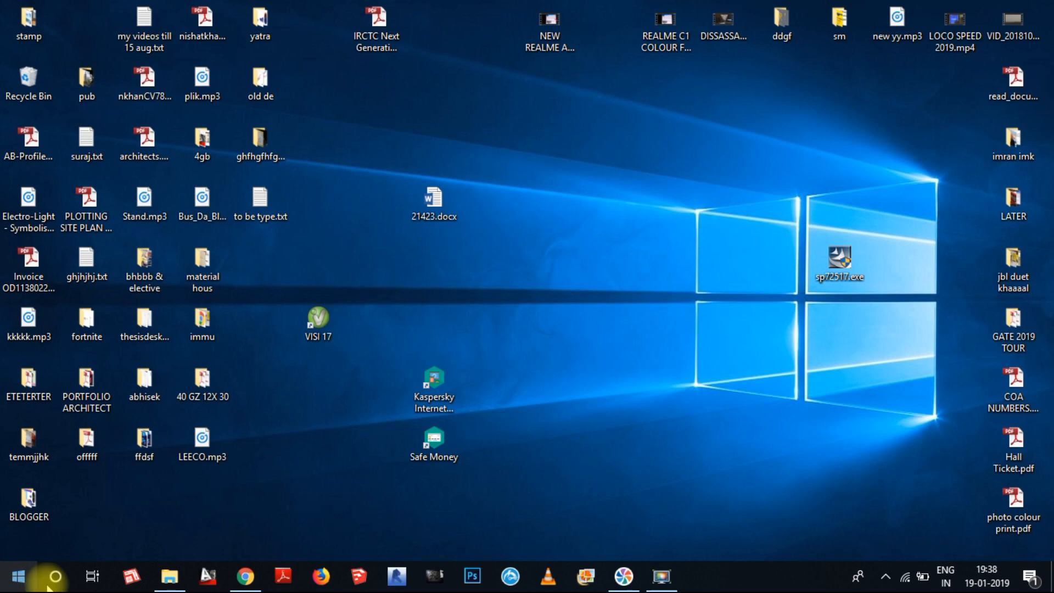
Open System Information by running msinfo32.
click(22, 578)
click(789, 420)
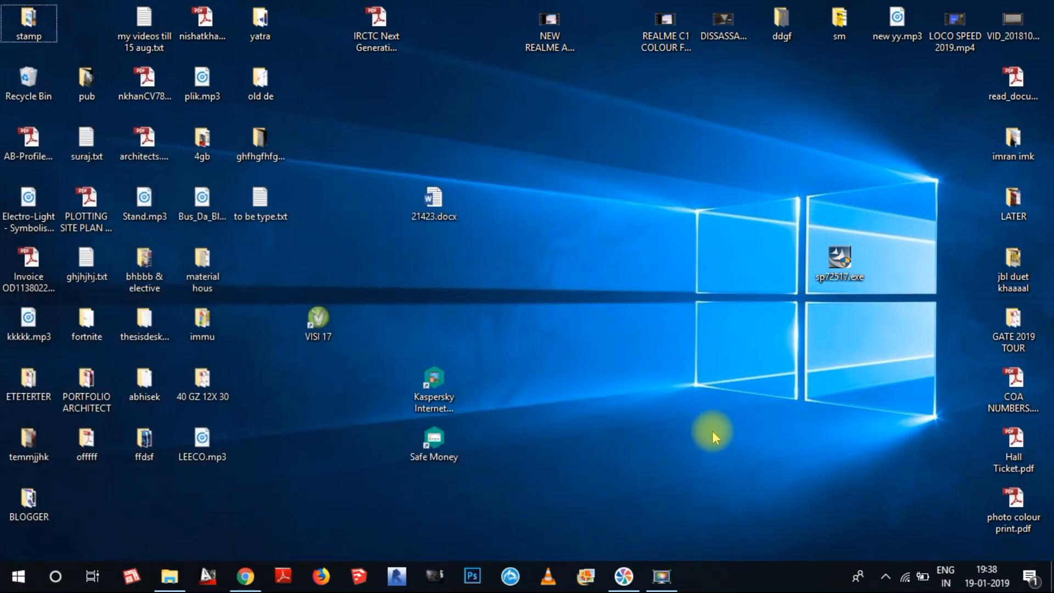
key(super+r)
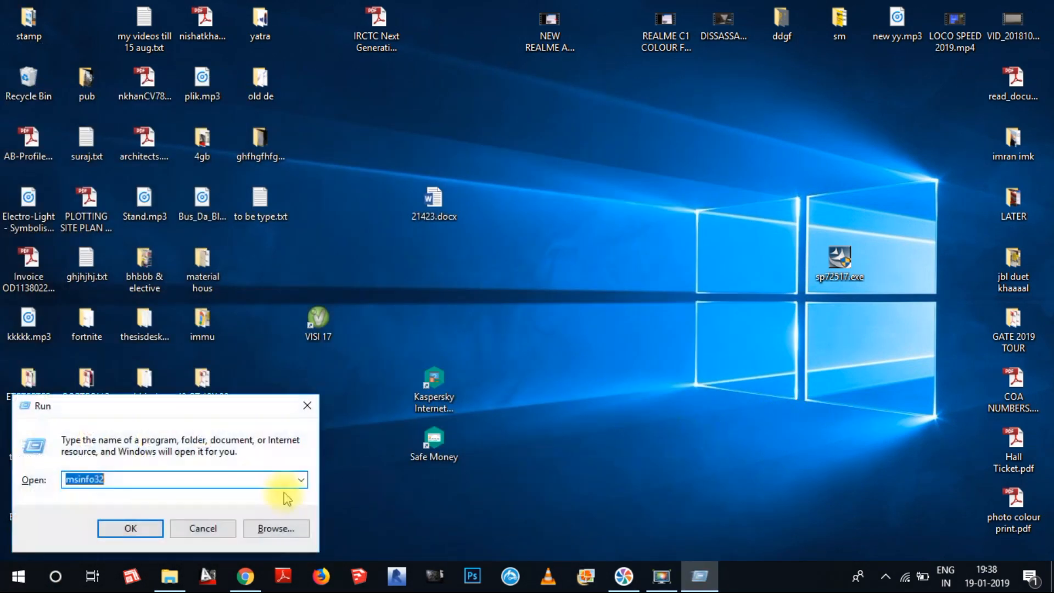
key(Return)
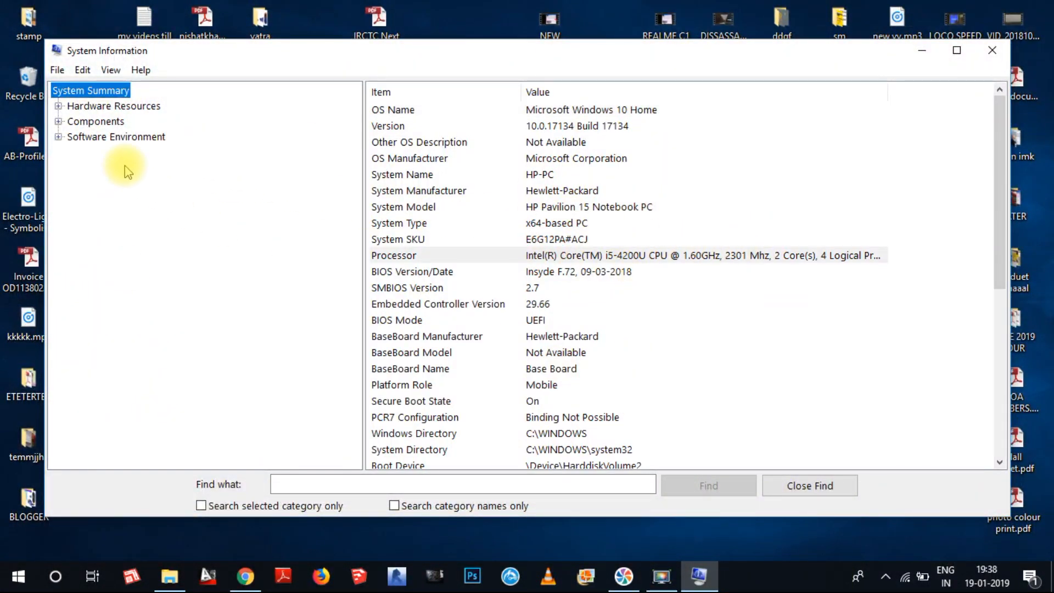
Examine the network adapter details under Components > Network to identify the installed Wi-Fi adapter and its driver.
click(58, 121)
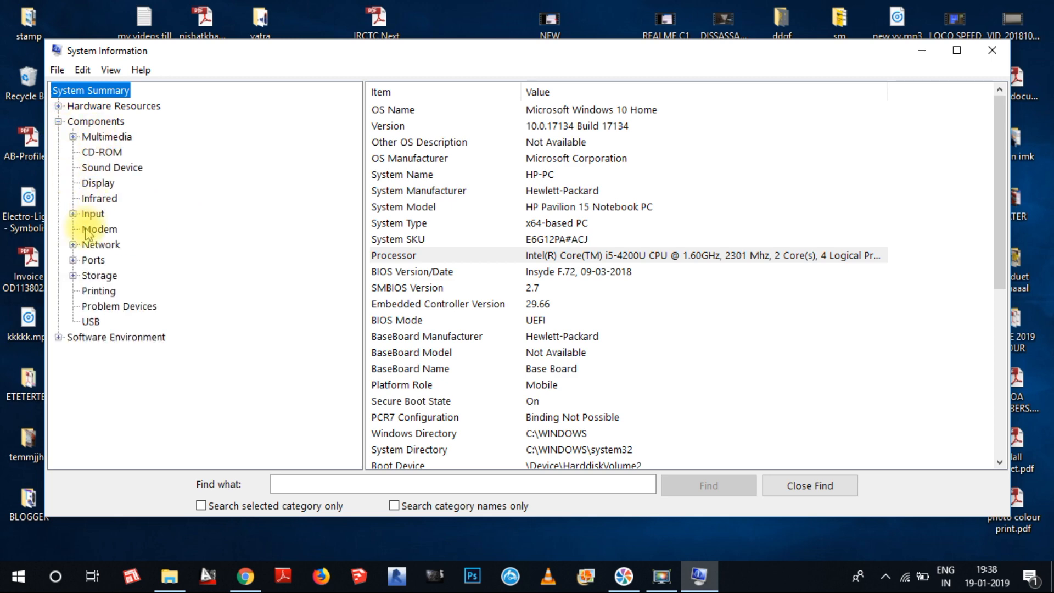
click(73, 244)
click(114, 259)
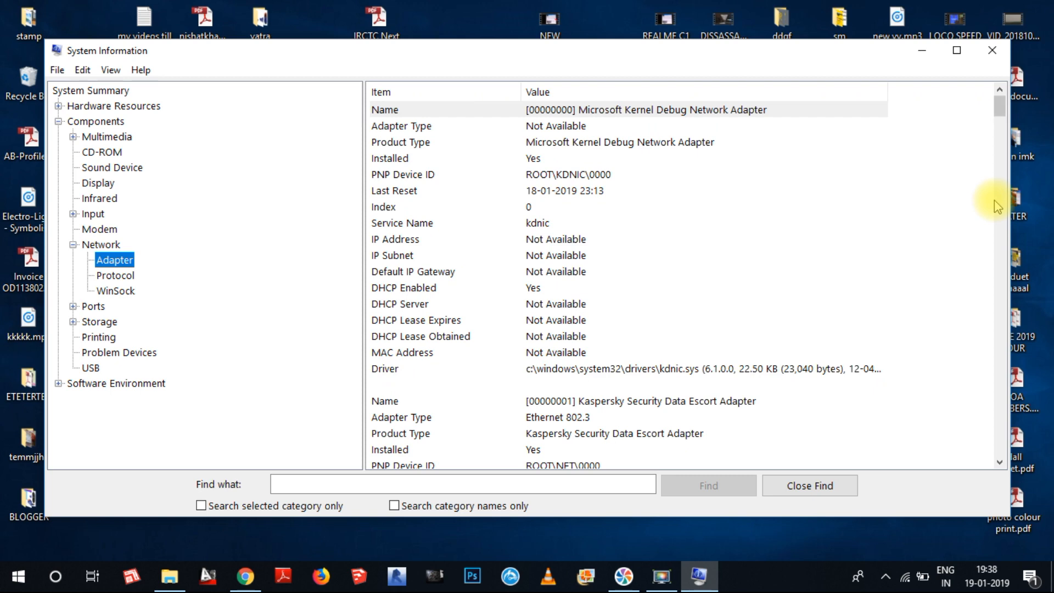
drag(1004, 112, 1004, 164)
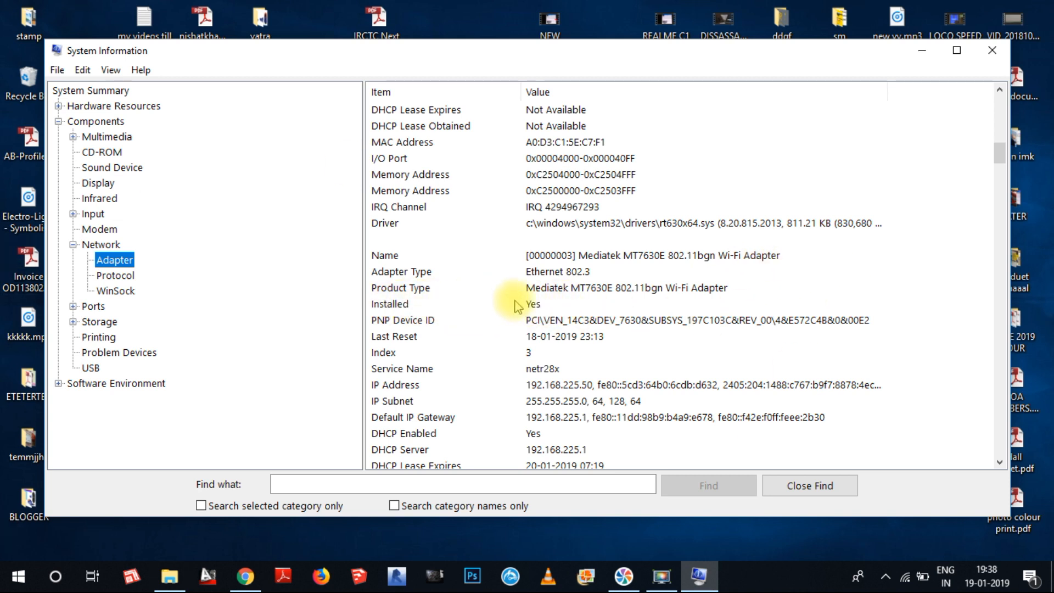
drag(999, 155, 1000, 163)
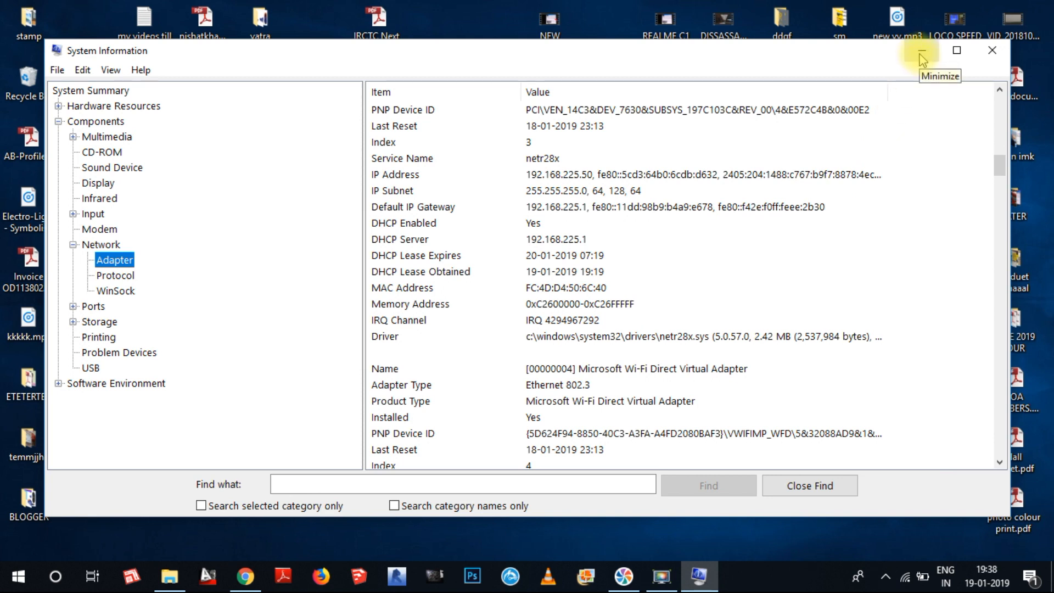
Open Device Manager and expand the Network adapters category.
right_click(7, 582)
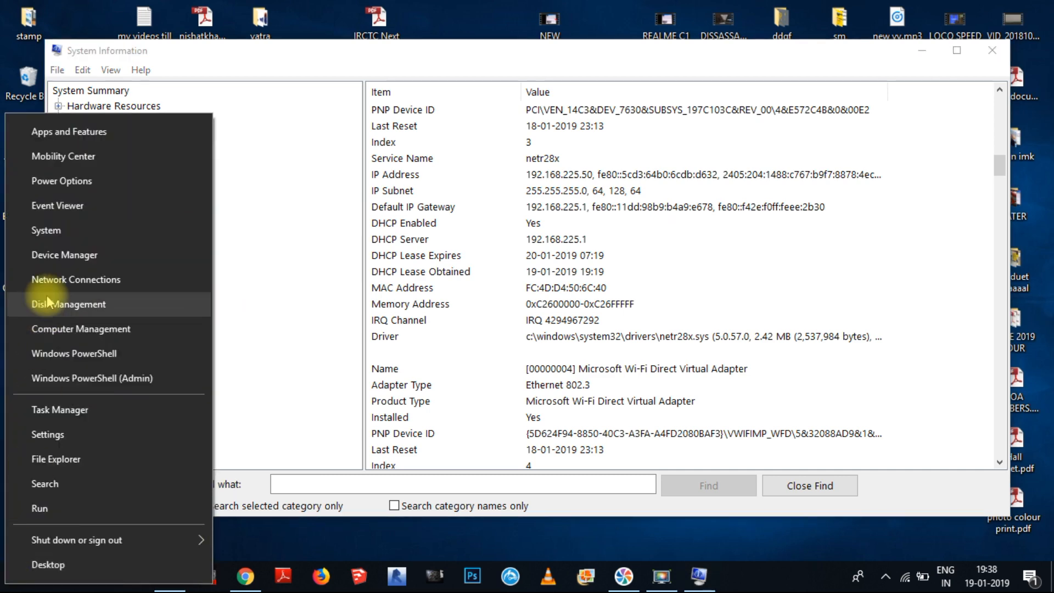
click(85, 262)
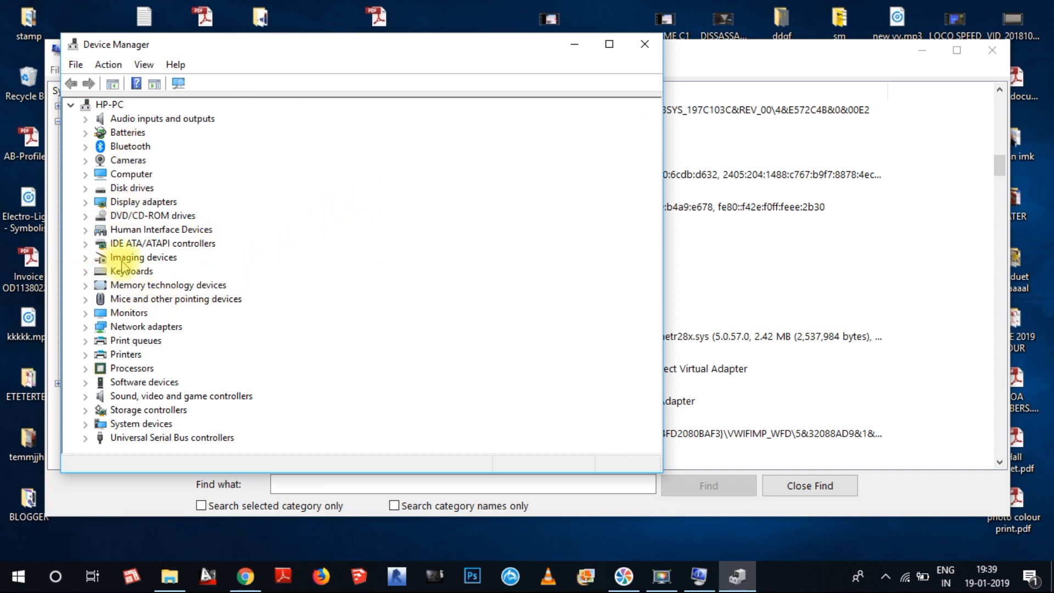
click(85, 201)
click(85, 201)
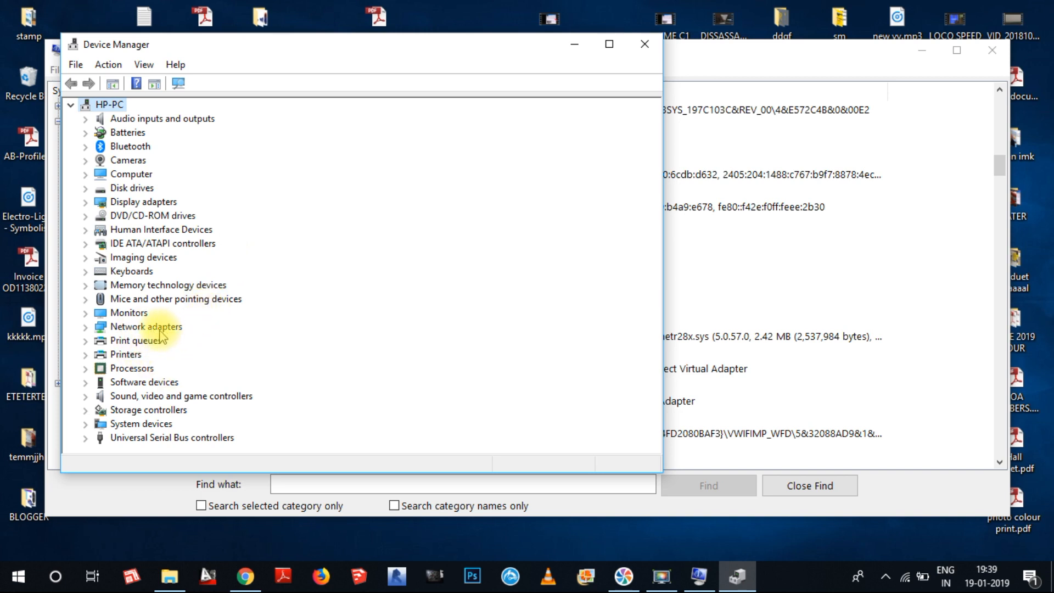
click(85, 329)
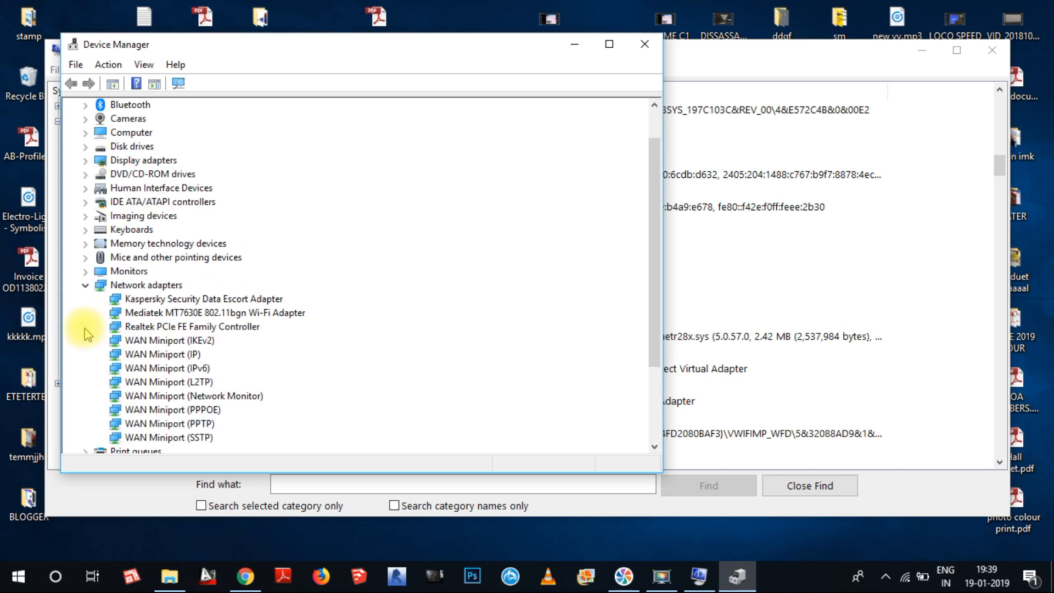
Search automatically for updated driver software for the Mediatek MT7630E 802.11bgn Wi-Fi Adapter and close the update wizard.
click(157, 314)
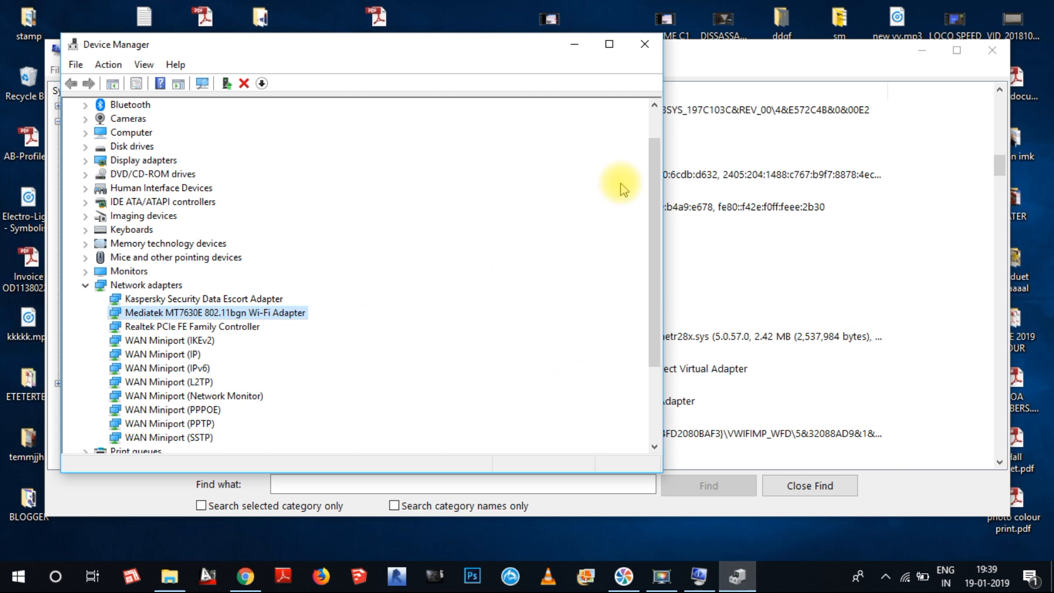
right_click(239, 317)
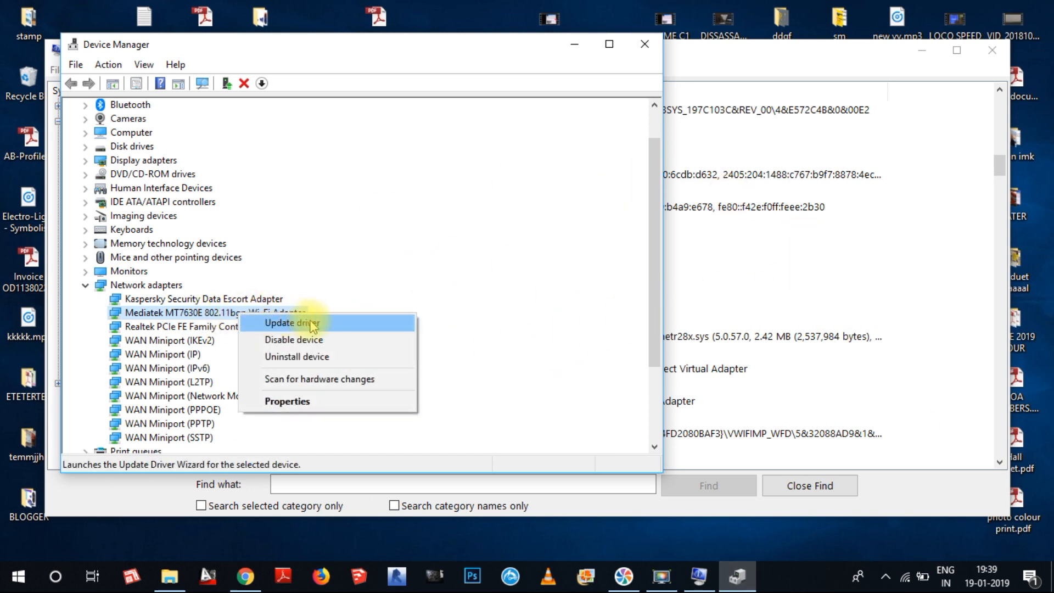
click(298, 324)
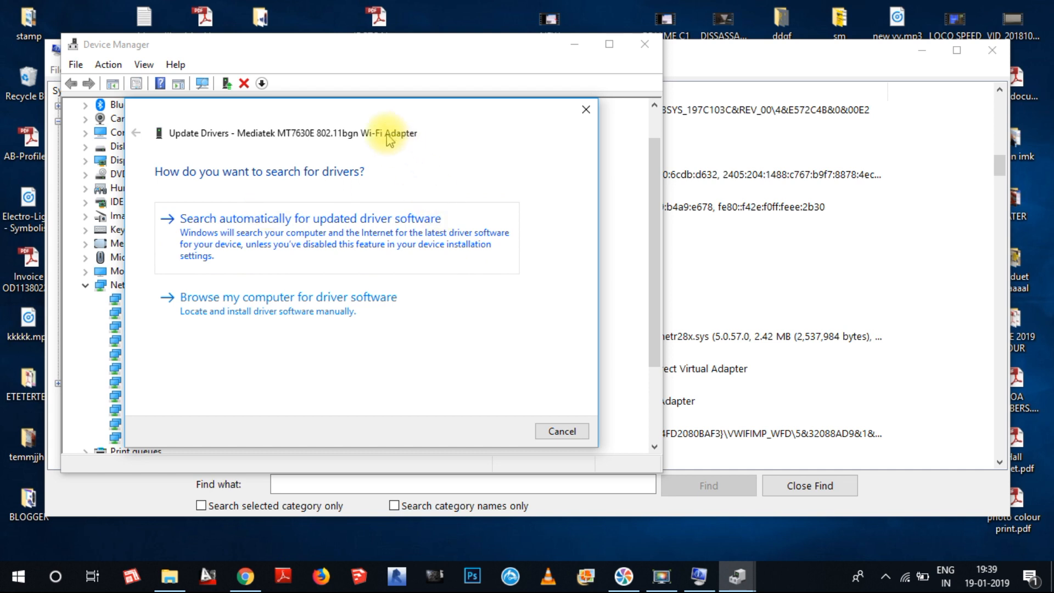
drag(332, 109, 360, 107)
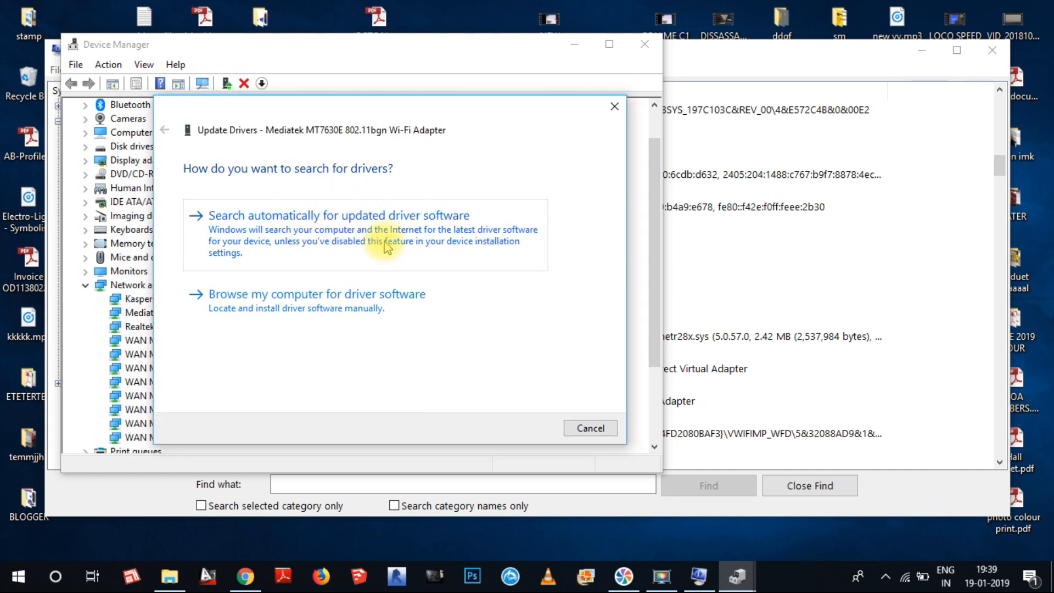
click(332, 229)
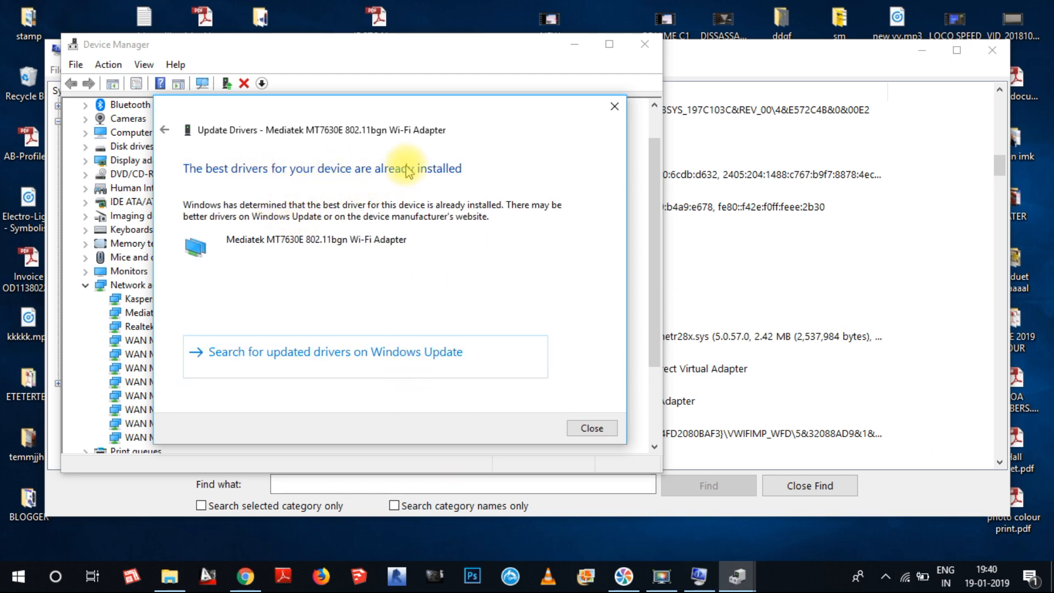
click(591, 428)
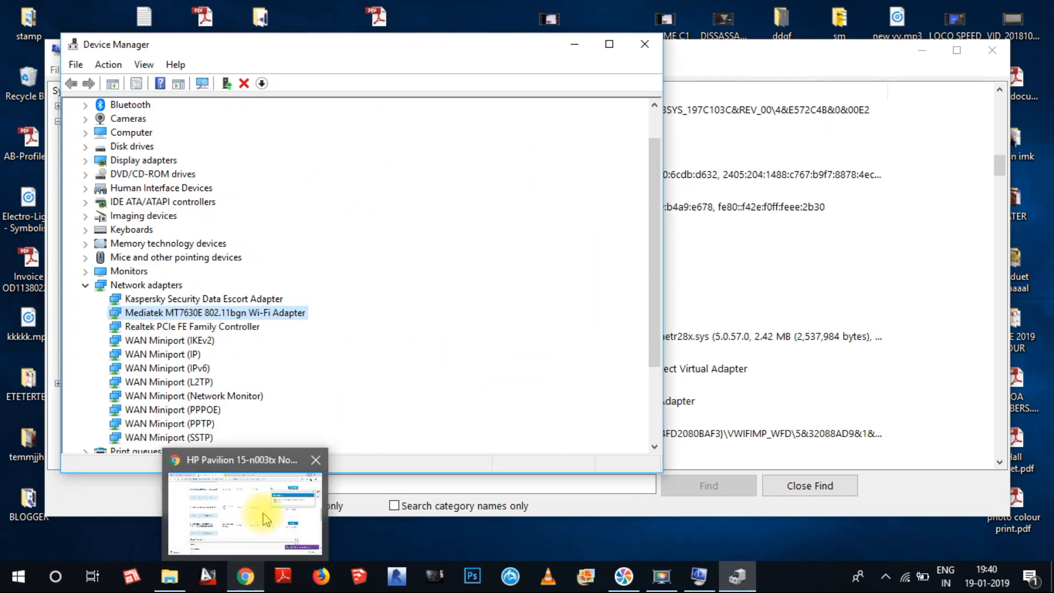
Switch to Chrome and review the Windows 10 network drivers offered for the HP Pavilion 15-n003tx.
click(258, 502)
scroll(417, 318, up, 3)
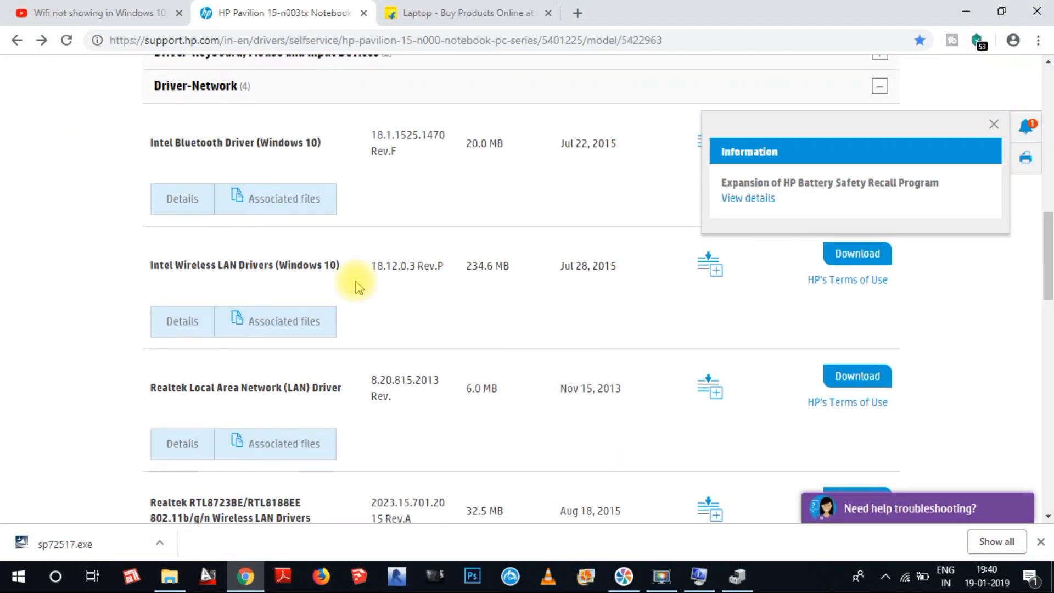
scroll(444, 324, down, 3)
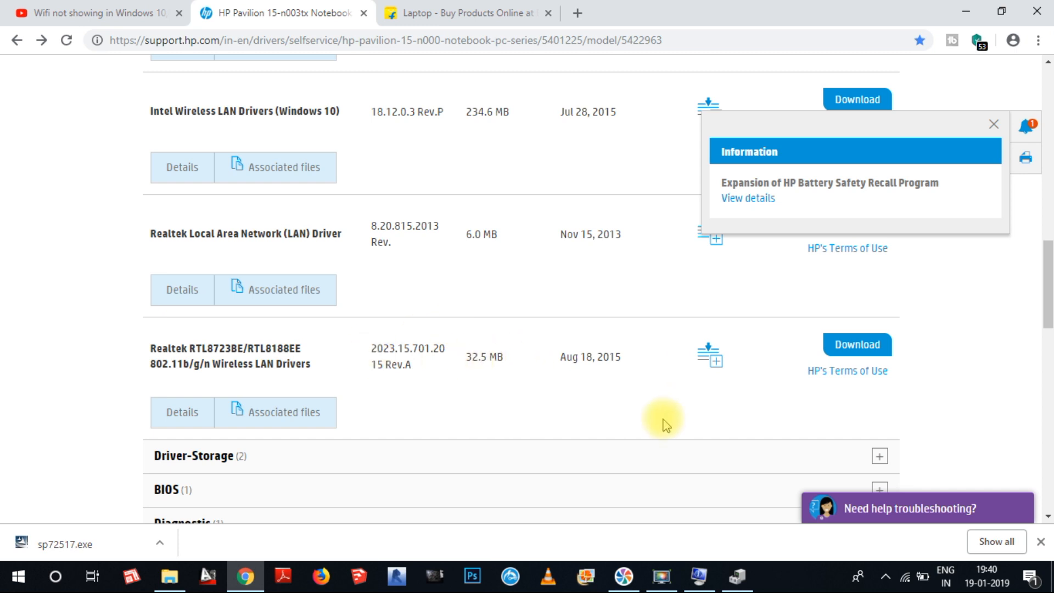
scroll(573, 384, up, 3)
scroll(571, 400, up, 10)
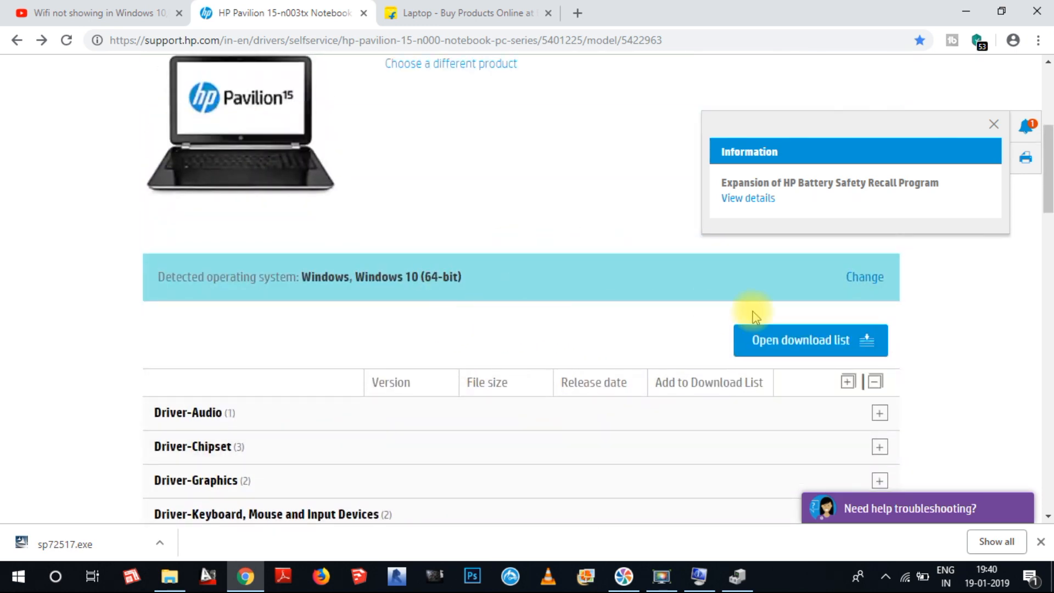
Change the operating system version on the HP driver page to Windows 8 (64-bit) and reload the driver list.
click(871, 280)
scroll(676, 314, down, 3)
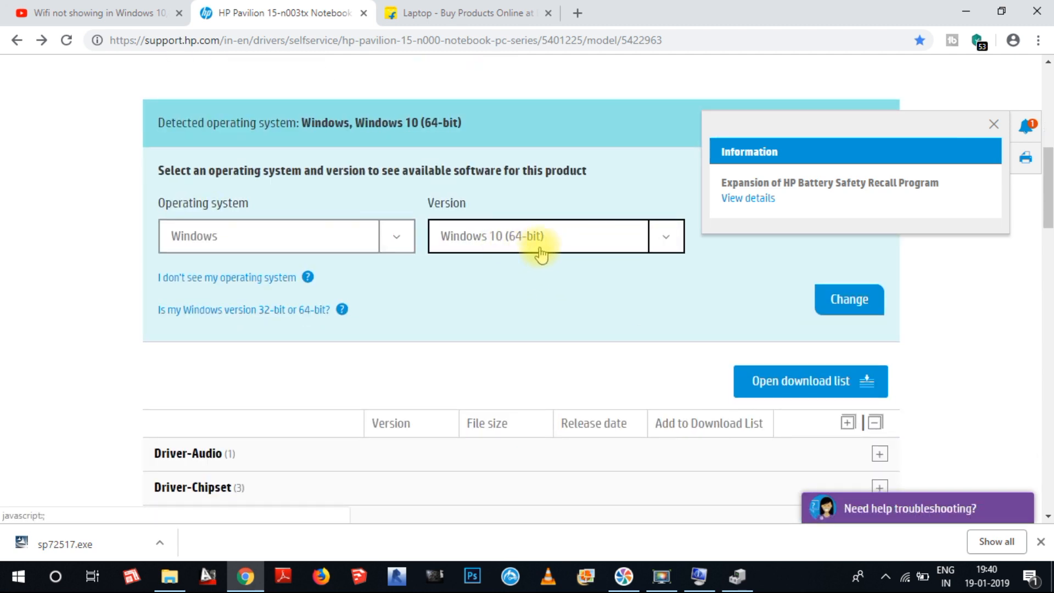
scroll(570, 253, down, 12)
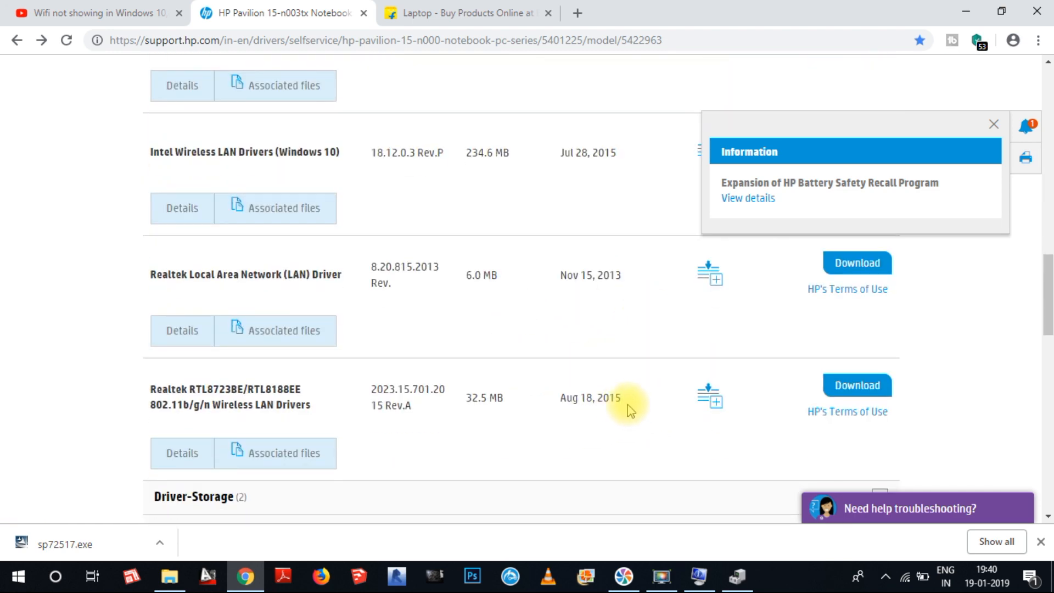
scroll(625, 426, up, 14)
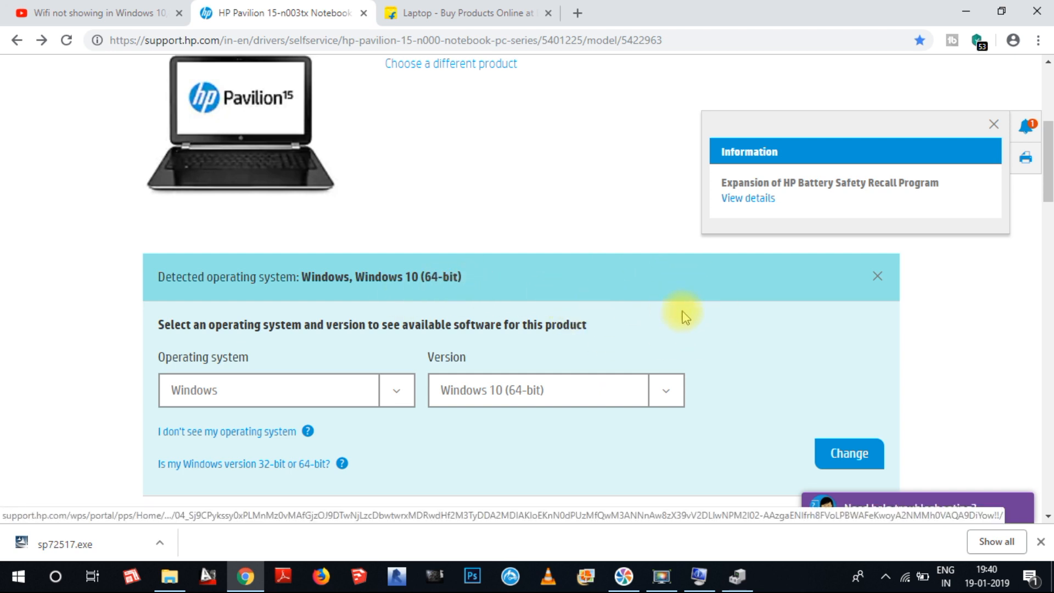
scroll(604, 329, down, 3)
scroll(741, 346, up, 3)
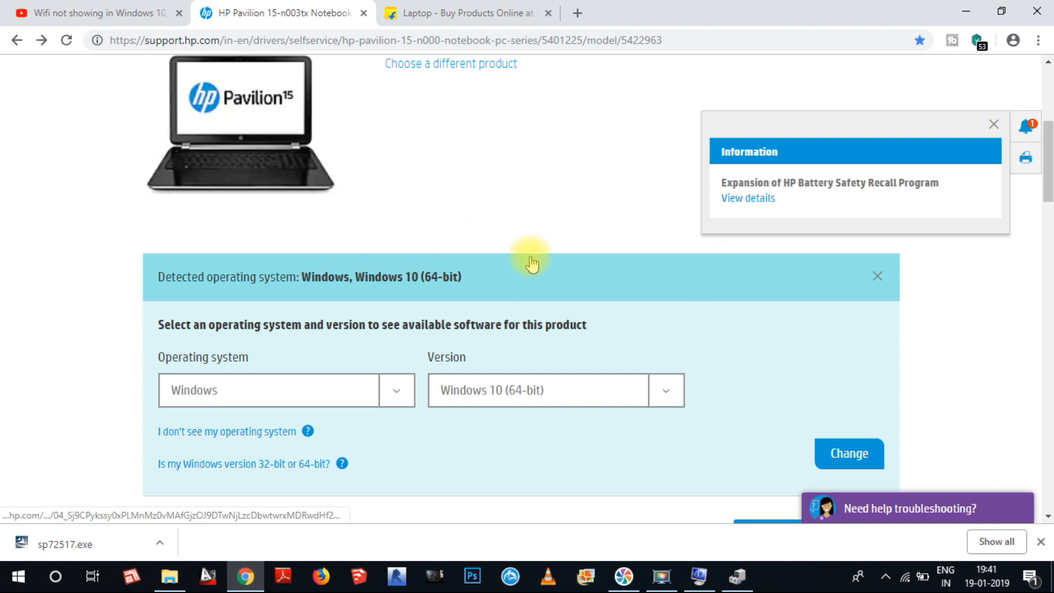
scroll(631, 250, down, 3)
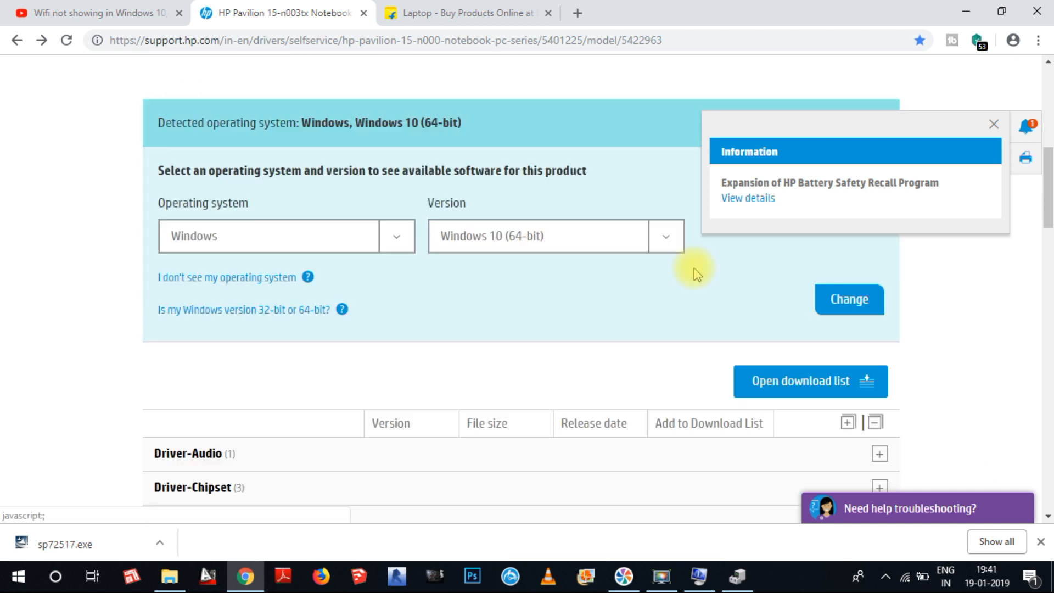
click(663, 242)
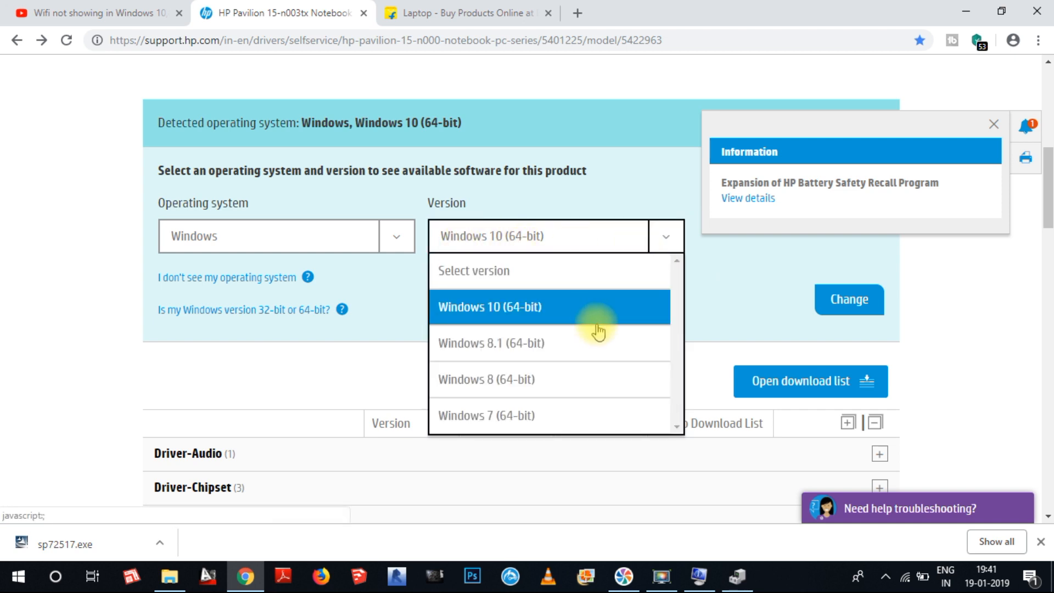
click(531, 384)
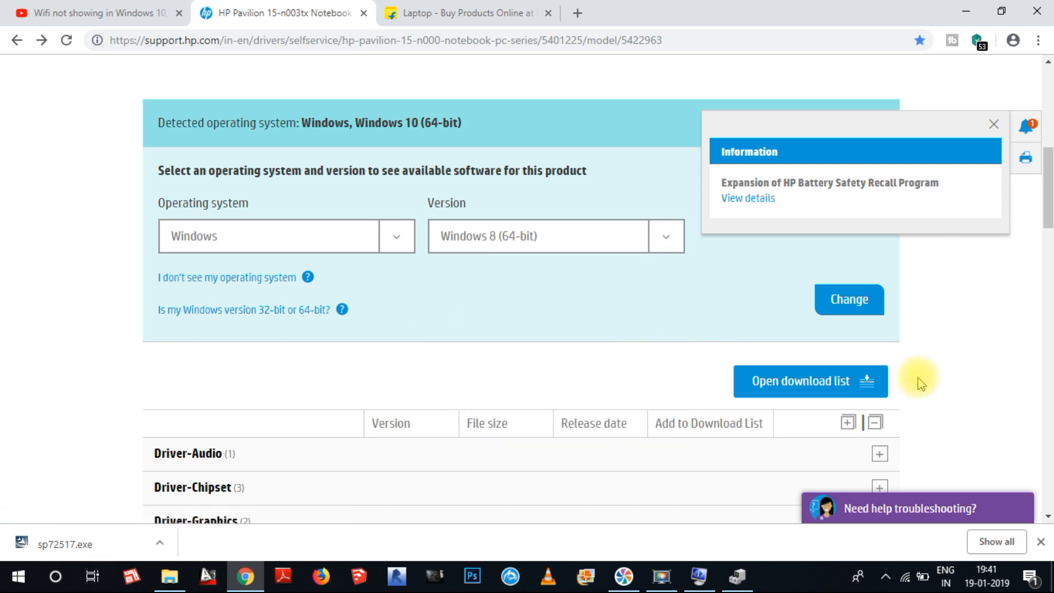
click(849, 303)
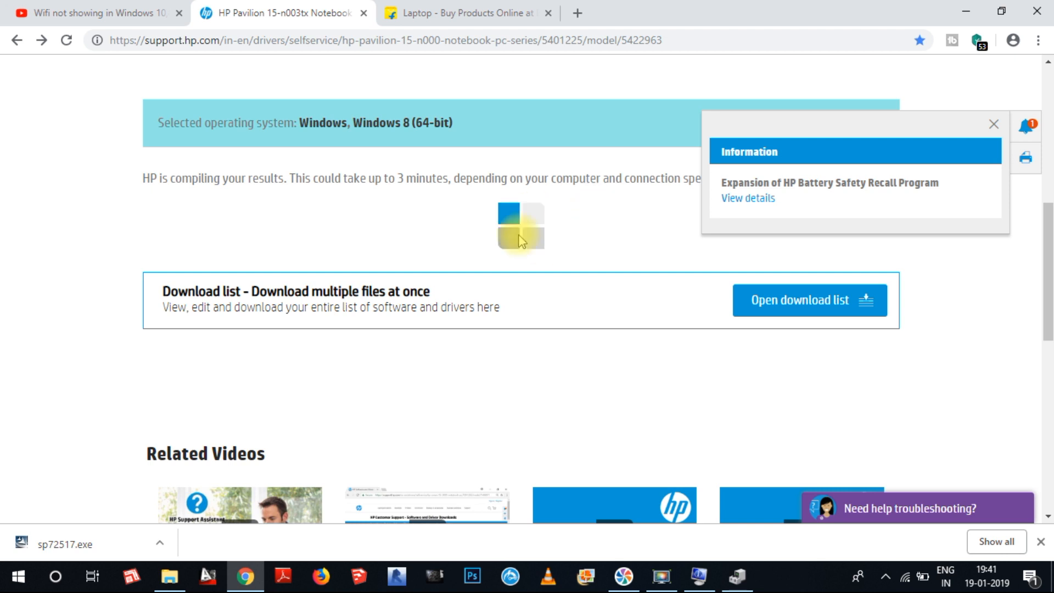
Expand the Driver-Network category and examine the MediaTek (Ralink) 802.11 b/g/n Wireless LAN Adapter Driver's version, file size and release date.
scroll(540, 289, down, 3)
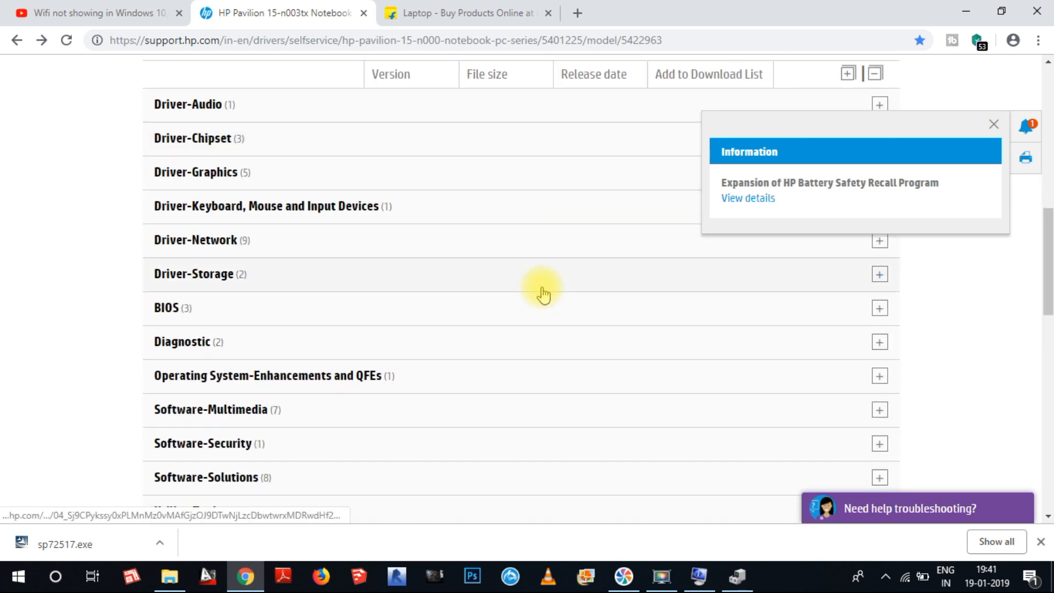
click(232, 244)
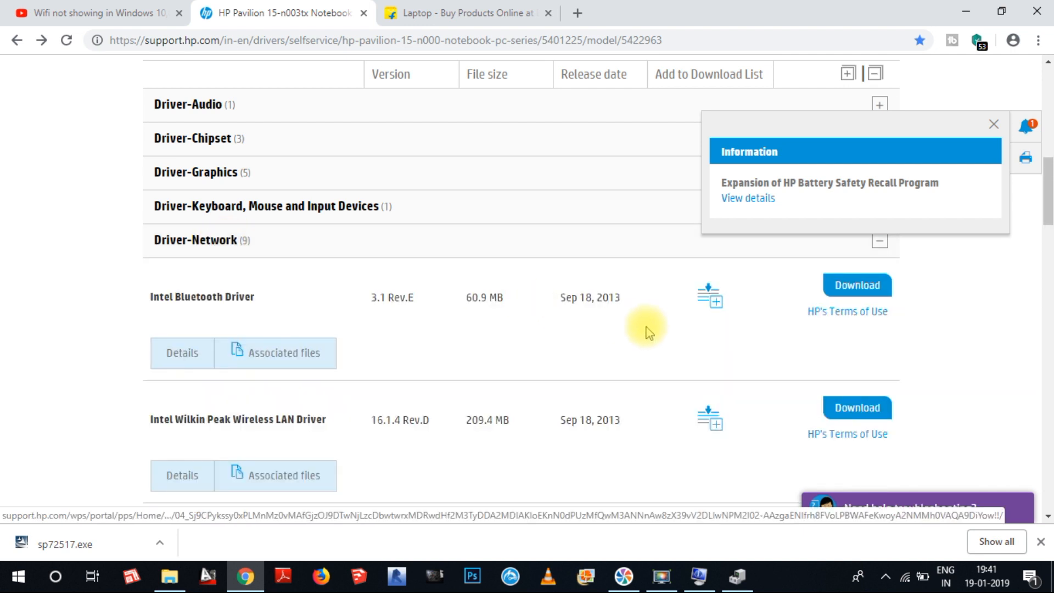
scroll(649, 331, down, 3)
scroll(651, 332, down, 3)
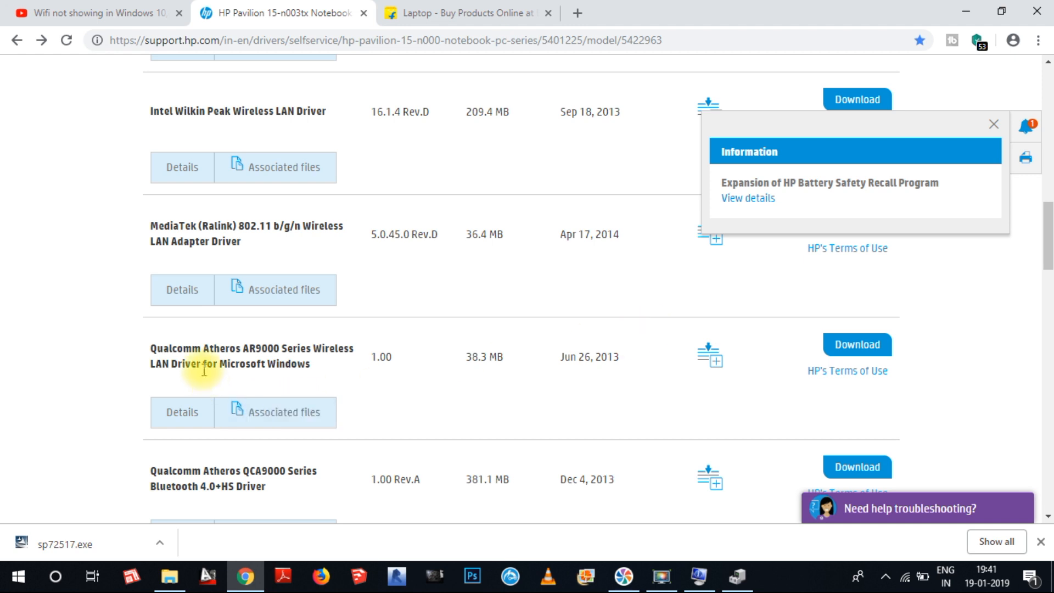
scroll(306, 376, up, 3)
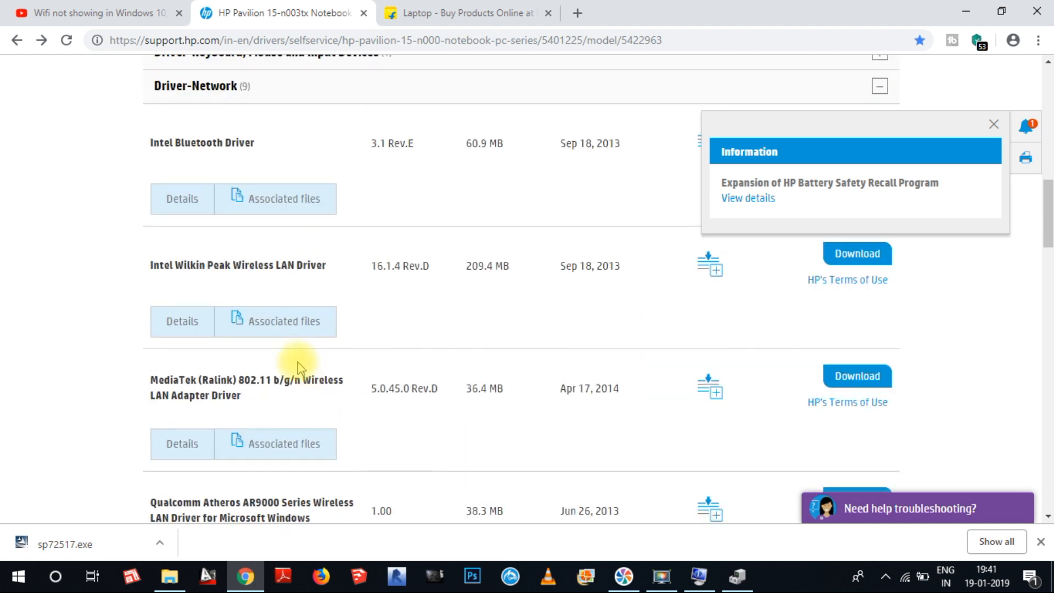
scroll(505, 400, down, 3)
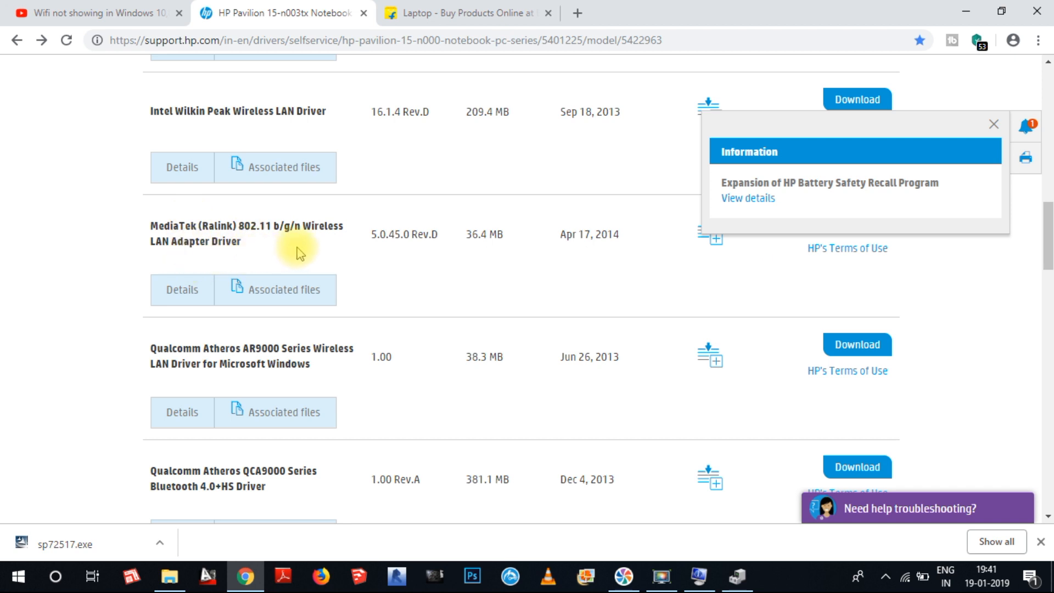
scroll(464, 275, up, 2)
scroll(464, 275, up, 1)
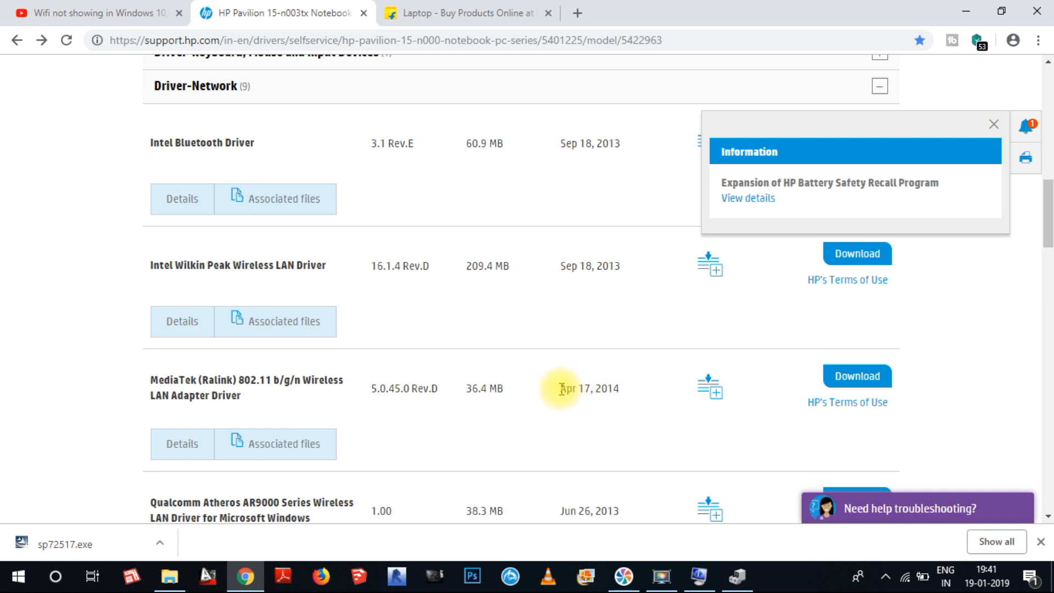
drag(561, 389, 615, 391)
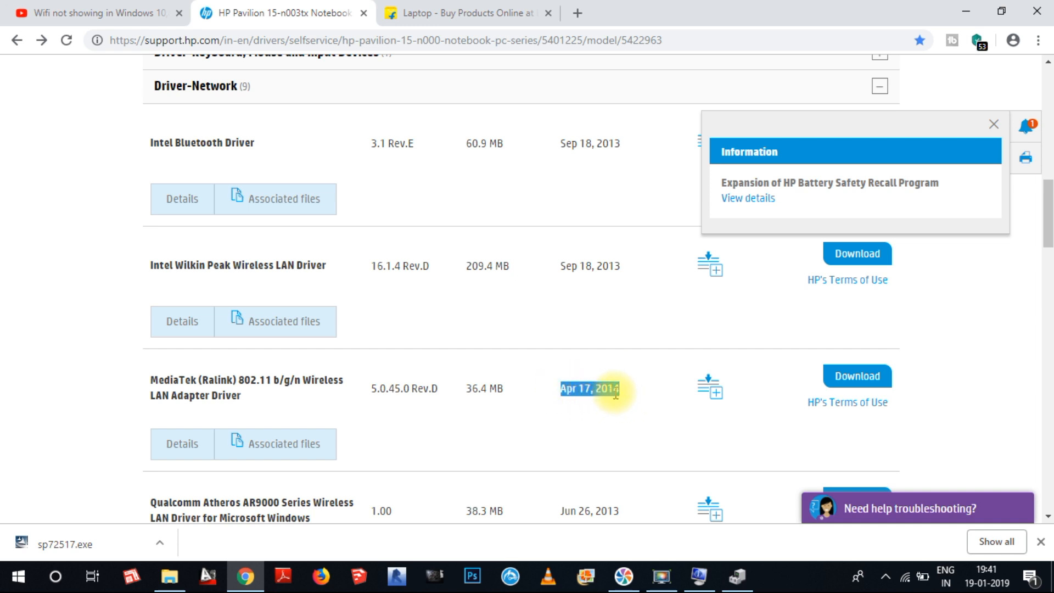
click(593, 408)
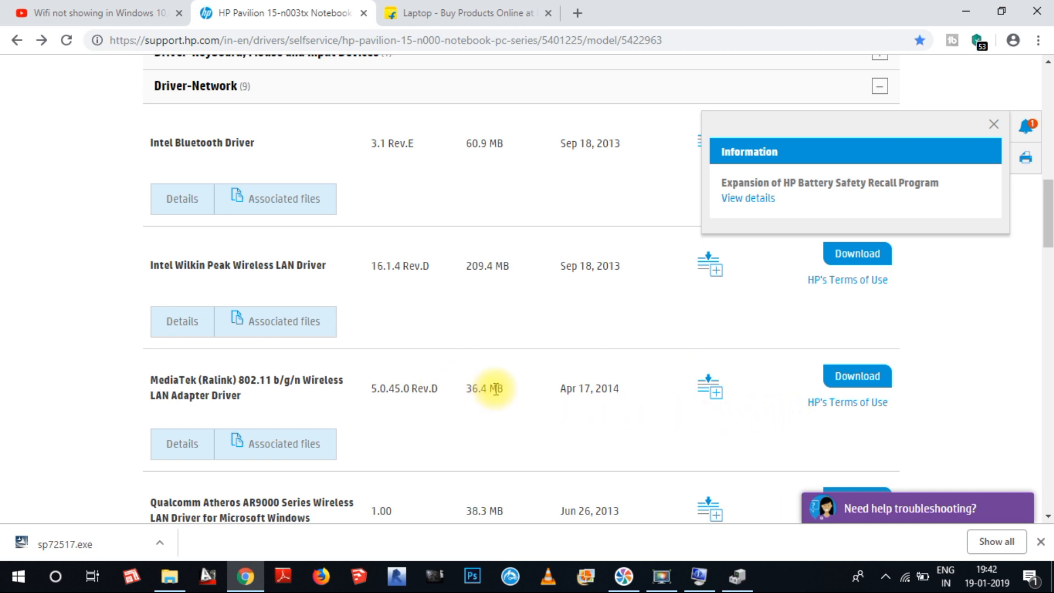
Start downloading the MediaTek (Ralink) 802.11 b/g/n Wireless LAN Adapter Driver to the Desktop as sp66089.exe, and cancel the download.
click(859, 377)
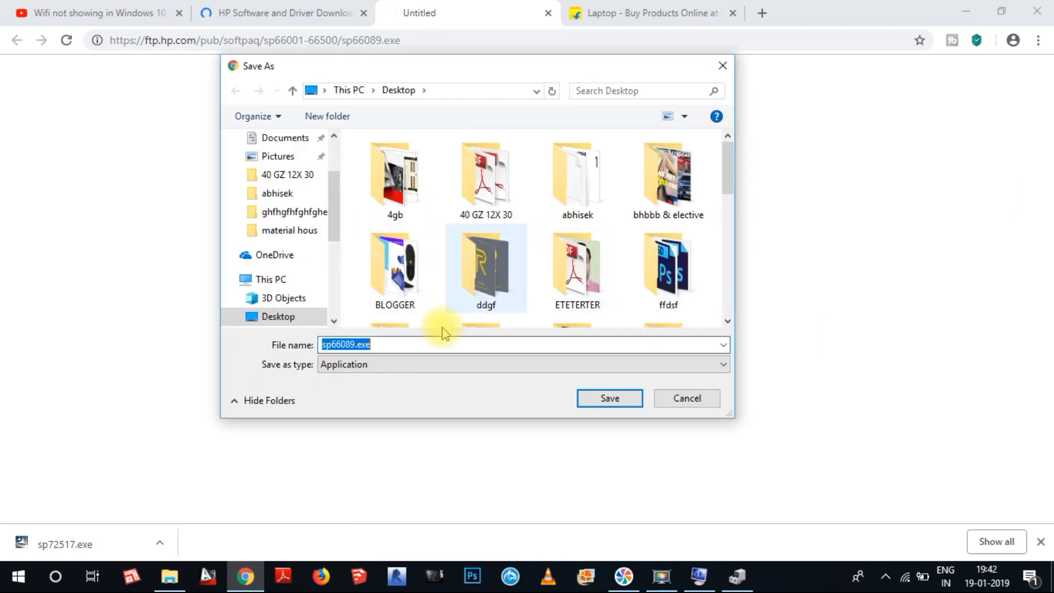
click(610, 397)
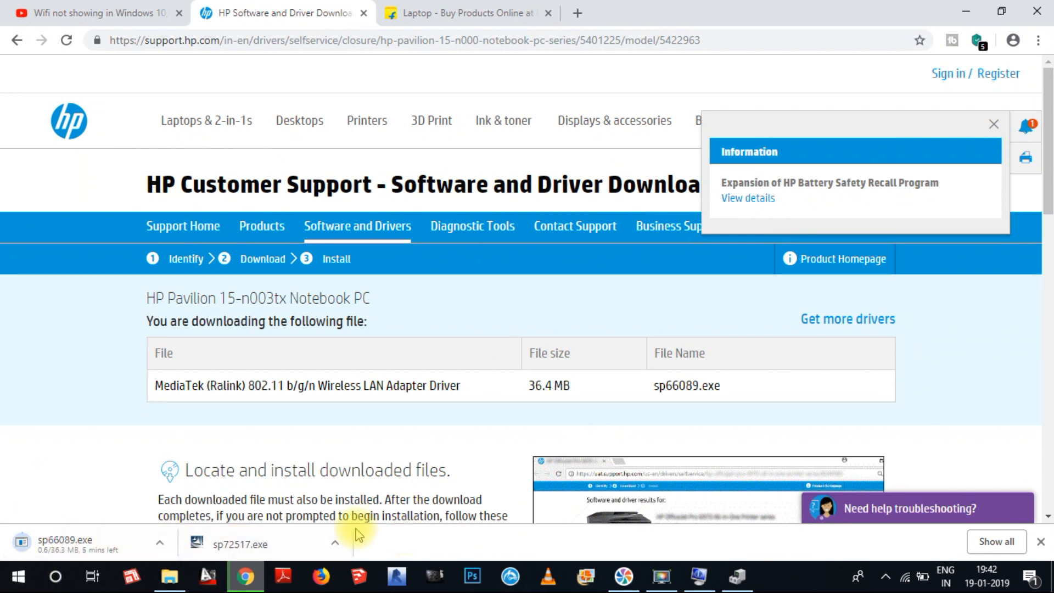
right_click(85, 542)
click(121, 536)
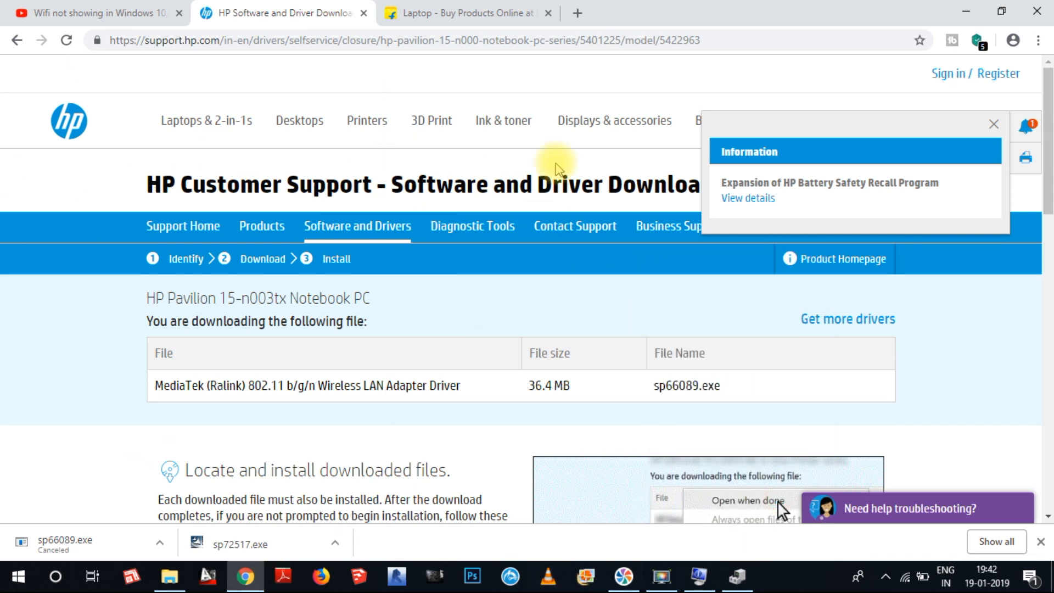
Go to the YouTube video "Wifi not showing in Windows 10,8.1,8,7" and view its description.
click(102, 12)
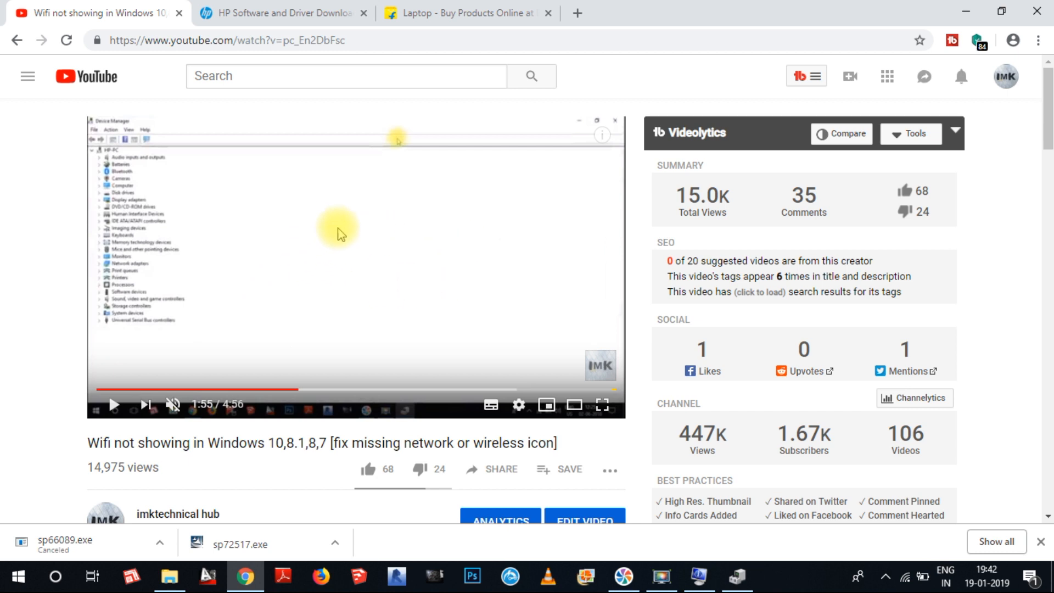
key(ctrl+Tab)
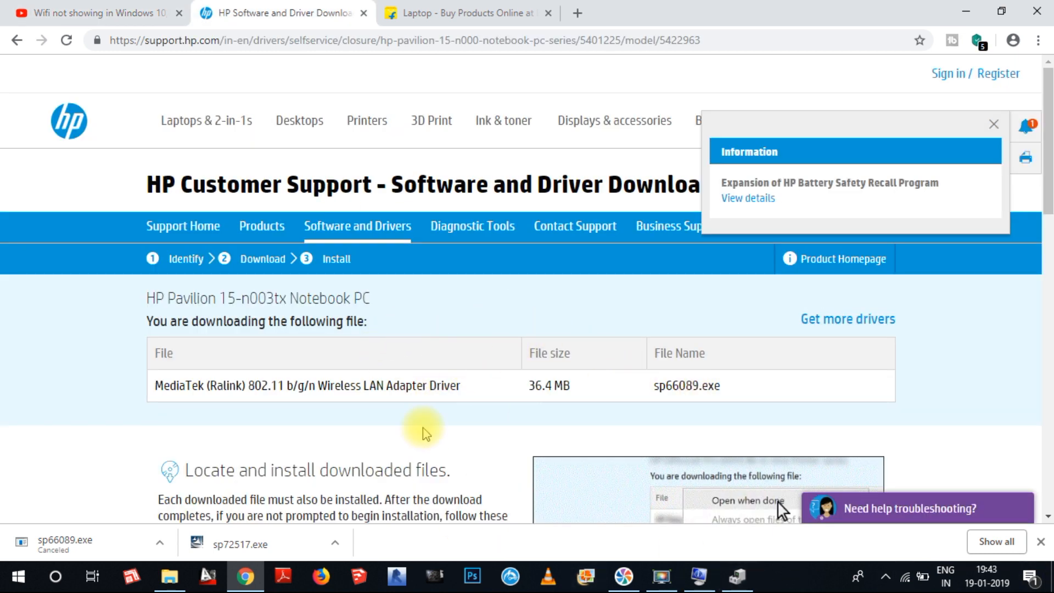
key(ctrl+shift+Tab)
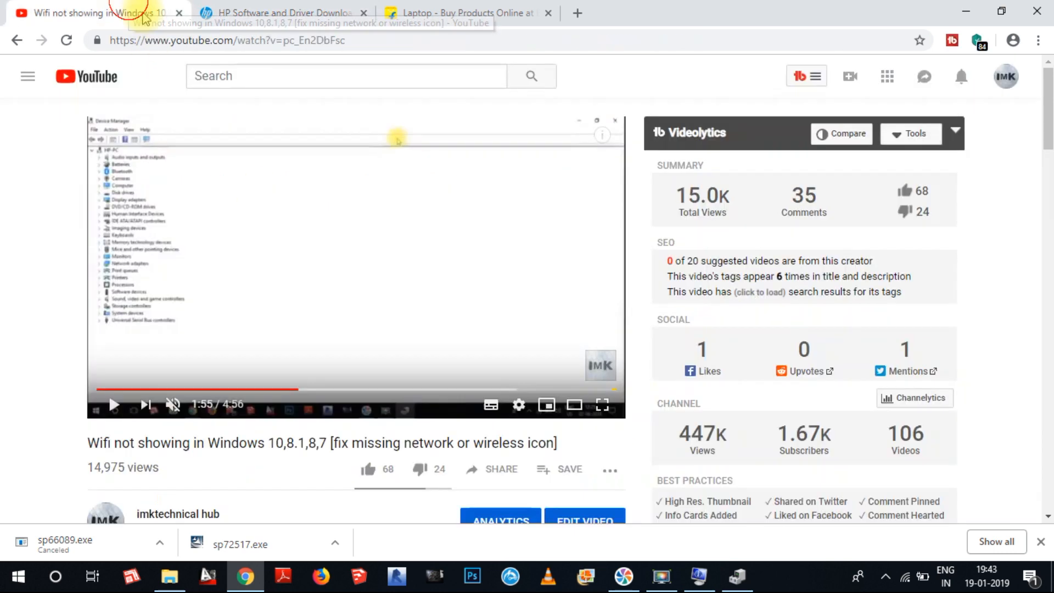
scroll(448, 406, down, 3)
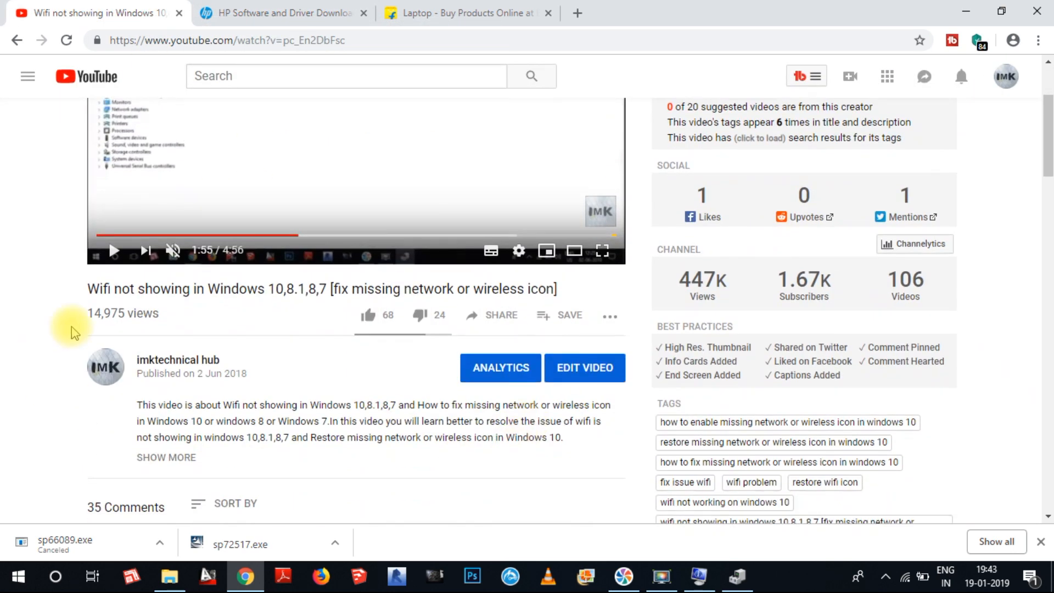